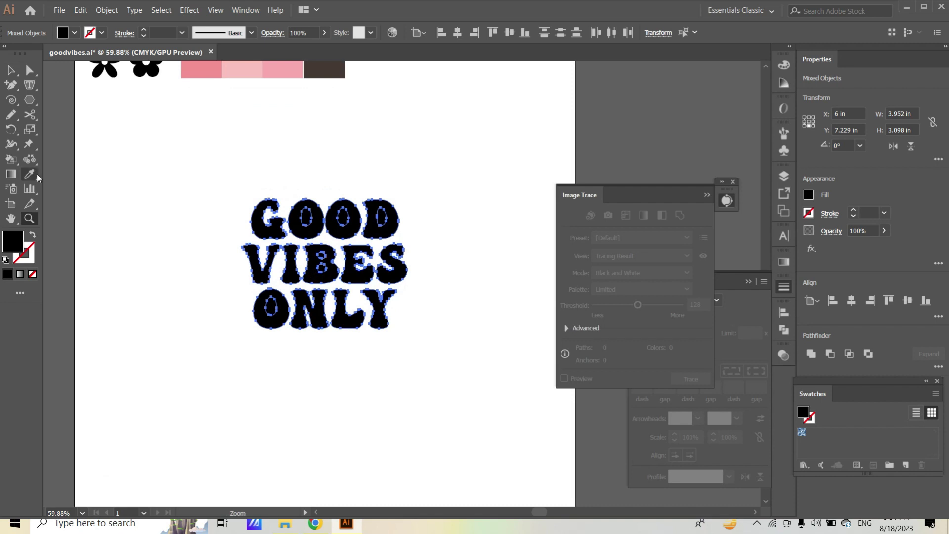
# Cut the filled counters out of the letters in GOOD, VIBES and ONLY with the Shape Builder tool
pyautogui.keyDown('alt'); pyautogui.click(340, 216); pyautogui.keyUp('alt')
pyautogui.keyDown('alt'); pyautogui.click(382, 216); pyautogui.keyUp('alt')
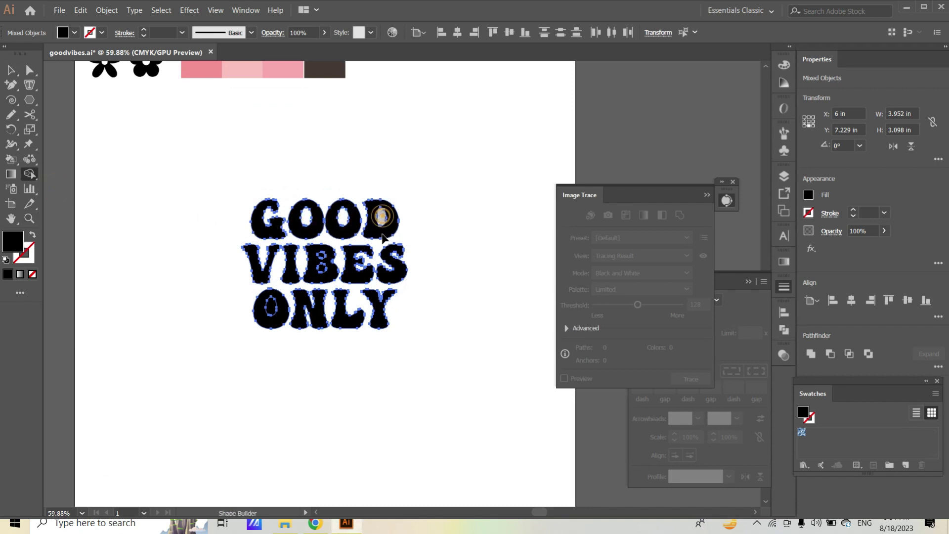
pyautogui.keyDown('alt'); pyautogui.click(321, 255); pyautogui.keyUp('alt')
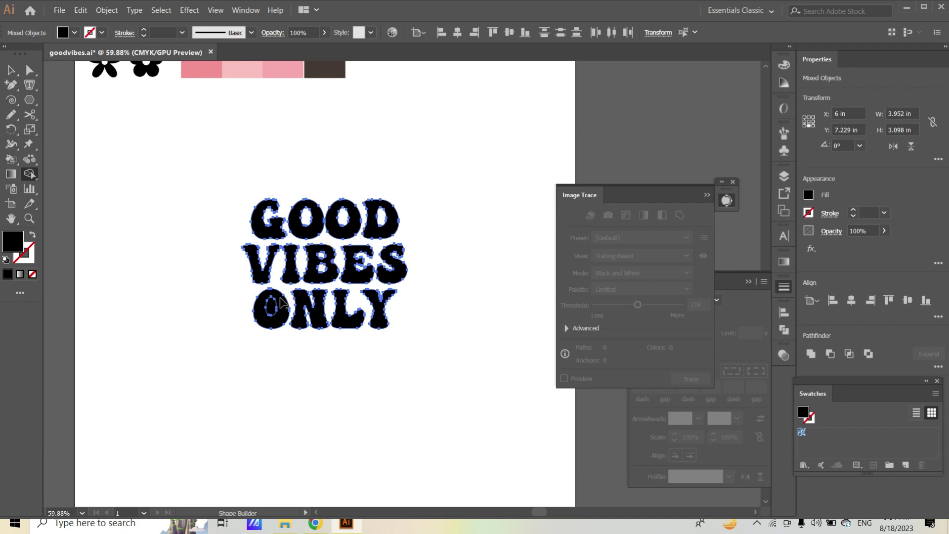
pyautogui.keyDown('alt'); pyautogui.click(271, 308); pyautogui.keyUp('alt')
pyautogui.click(10, 71)
# Enlarge the word ONLY from its centre to about 3.95 in wide, matching the width of VIBES
pyautogui.click(232, 299)
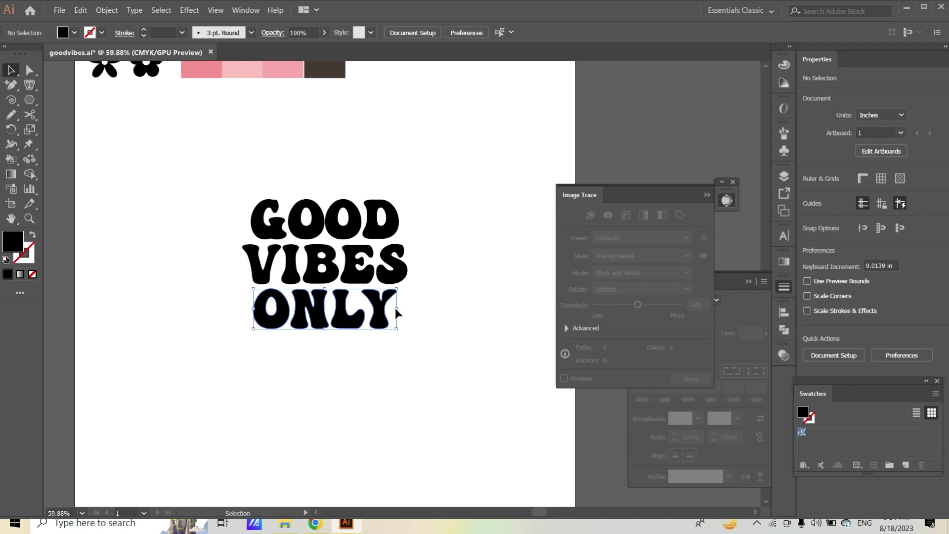
pyautogui.moveTo(398, 309); pyautogui.dragTo(407, 309)
pyautogui.moveTo(243, 309); pyautogui.dragTo(293, 318)
# Enlarge the word GOOD from its centre to about 4.03 in wide, roughly matching the lines below it
pyautogui.scroll(2, 280, 253)
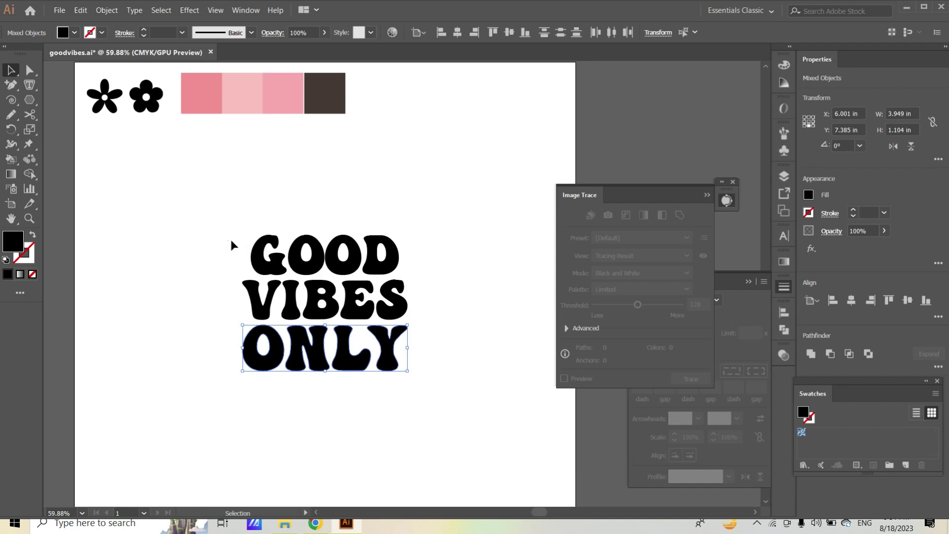
pyautogui.click(395, 254)
pyautogui.moveTo(326, 235); pyautogui.dragTo(326, 229)
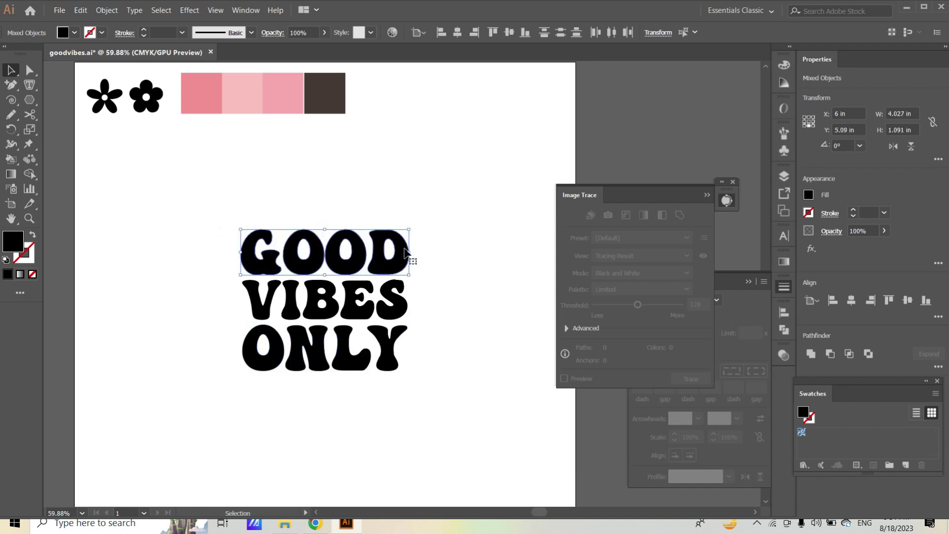
pyautogui.moveTo(409, 254); pyautogui.dragTo(407, 256)
pyautogui.click(179, 320)
# Group all the letters of the word GOOD
pyautogui.scroll(1, 179, 321)
pyautogui.moveTo(192, 249); pyautogui.dragTo(448, 293)
pyautogui.rightClick(375, 278)
pyautogui.click(411, 344)
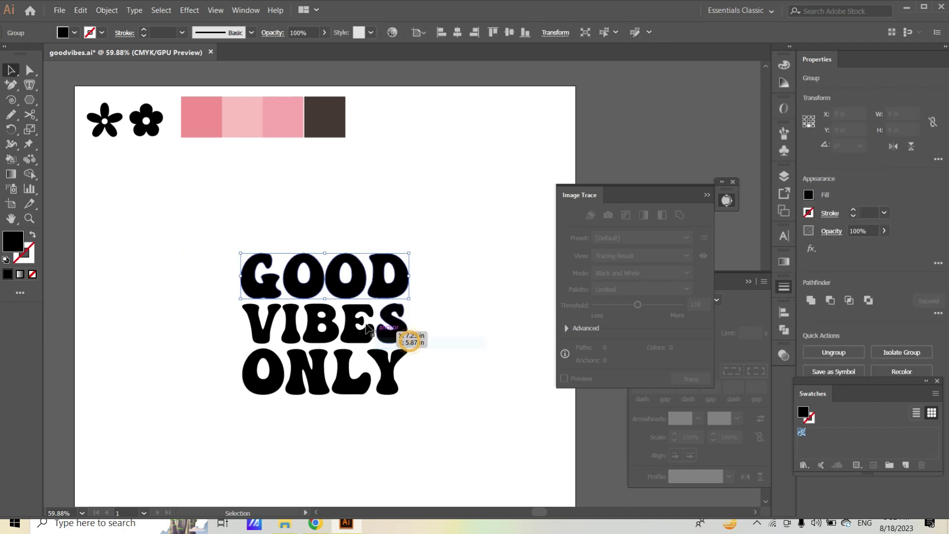
# Group all the letters of the word VIBES
pyautogui.scroll(-1, 409, 335)
pyautogui.rightClick(353, 252)
pyautogui.click(240, 310)
pyautogui.moveTo(217, 278); pyautogui.dragTo(432, 321)
pyautogui.rightClick(397, 305)
pyautogui.click(423, 369)
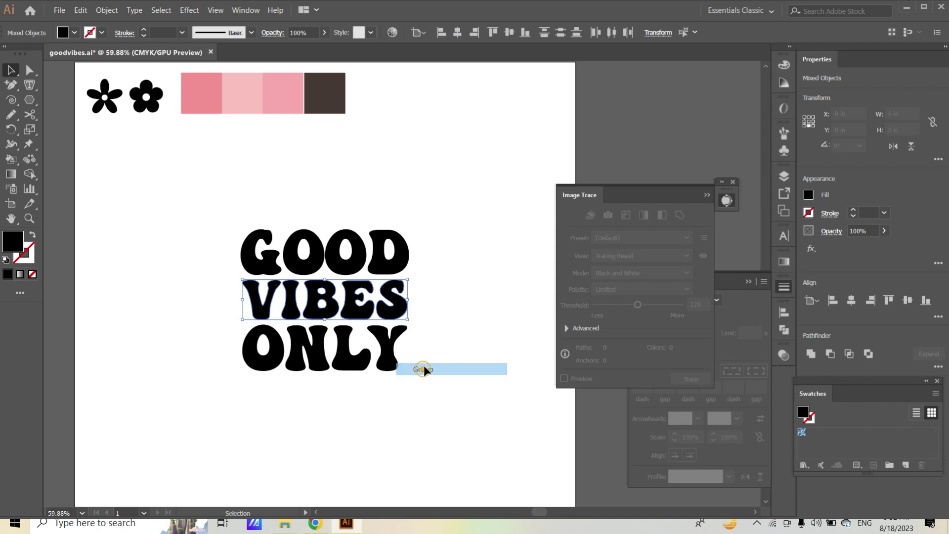
# Group all the letters of the word ONLY
pyautogui.click(440, 365)
pyautogui.moveTo(226, 350); pyautogui.dragTo(455, 384)
pyautogui.rightClick(378, 355)
pyautogui.click(423, 260)
pyautogui.click(447, 299)
# Combine the three word groups GOOD, VIBES and ONLY into one group
pyautogui.scroll(3, 435, 302)
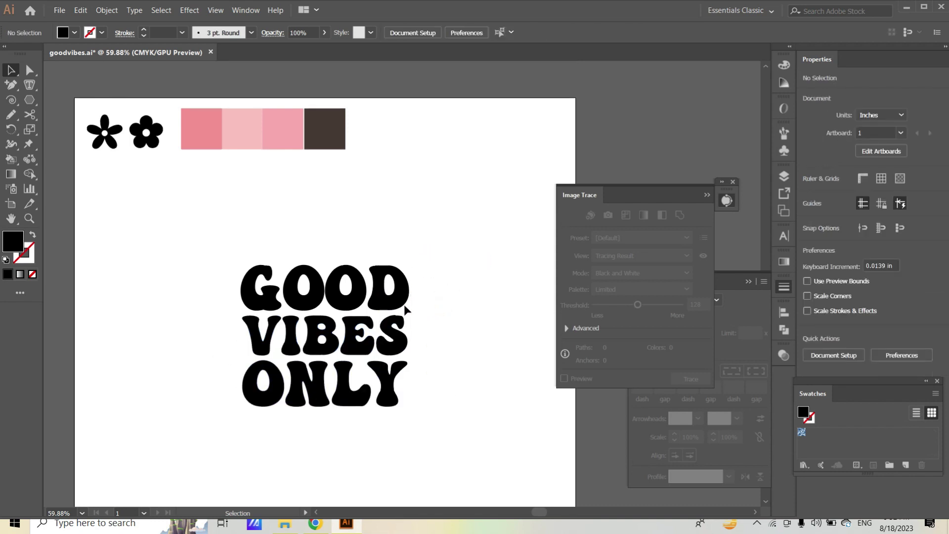
pyautogui.click(353, 290)
pyautogui.click(403, 224)
pyautogui.scroll(2, 401, 224)
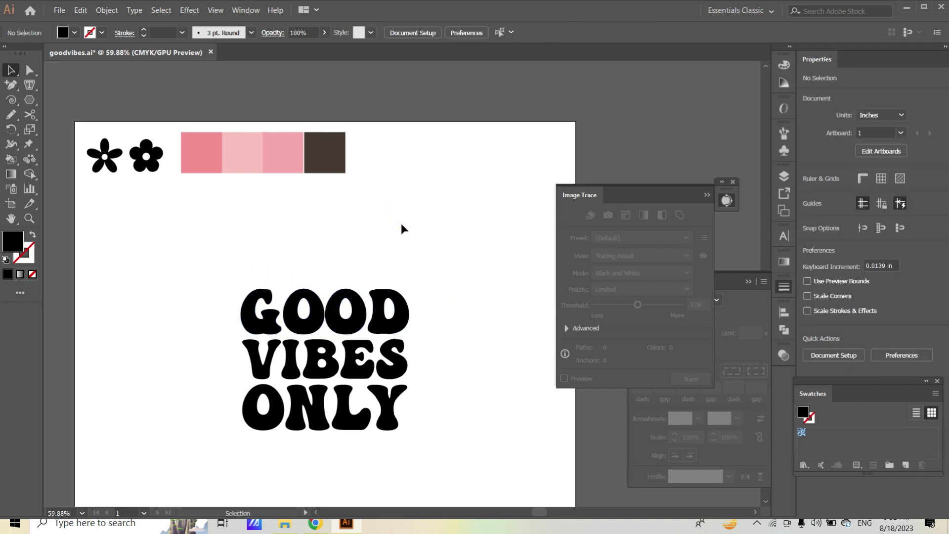
pyautogui.scroll(-3, 376, 257)
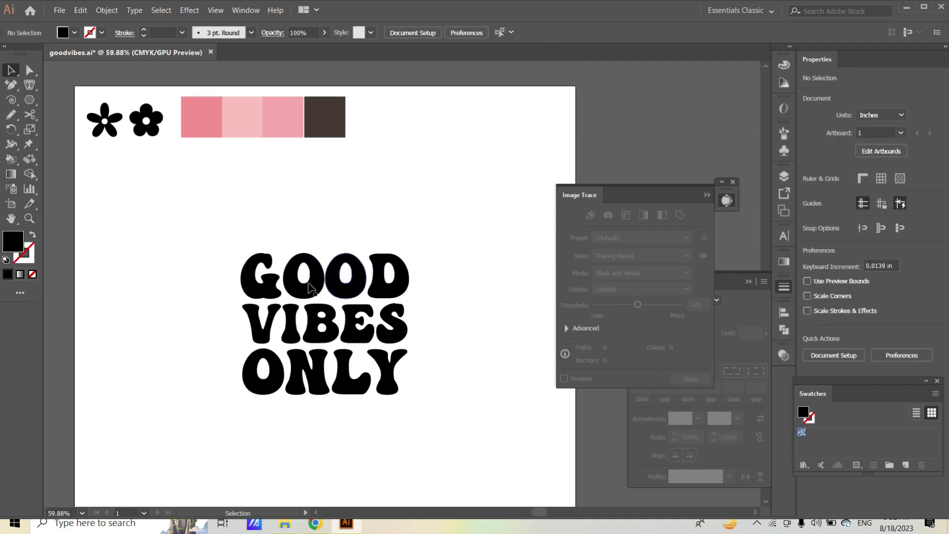
pyautogui.moveTo(206, 244); pyautogui.dragTo(409, 393)
pyautogui.rightClick(346, 305)
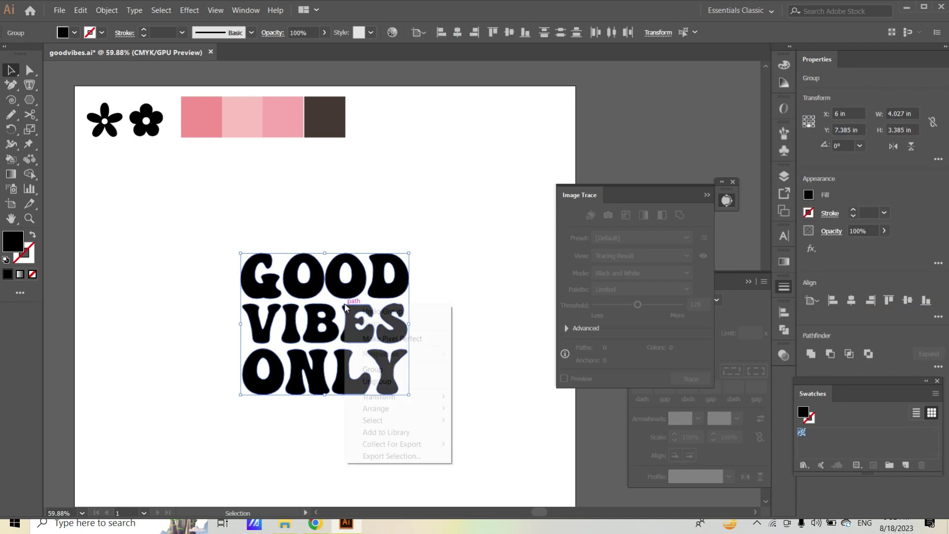
pyautogui.click(373, 369)
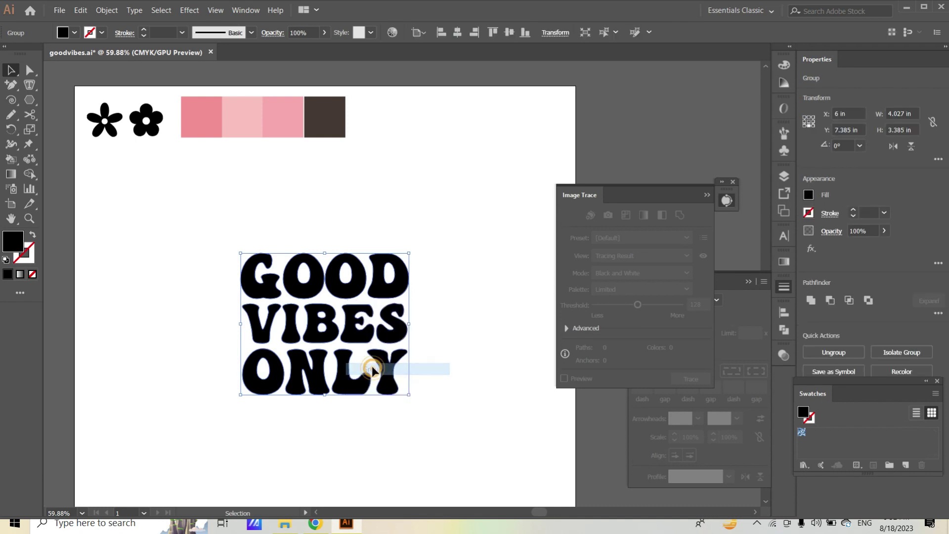
# Apply an Envelope Distort warp to the grouped text with the Wave style, horizontal, at 36% bend
pyautogui.click(99, 11)
pyautogui.moveTo(159, 256)
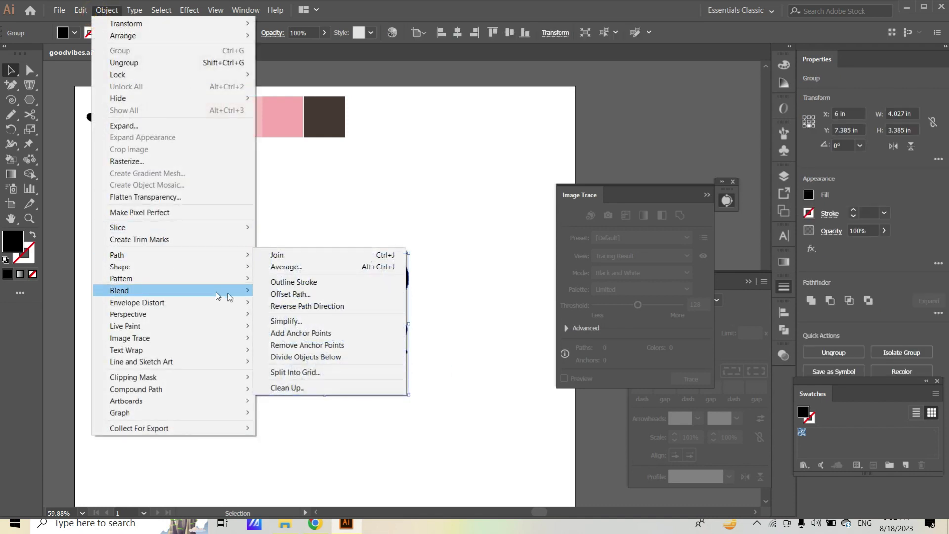
pyautogui.moveTo(189, 303)
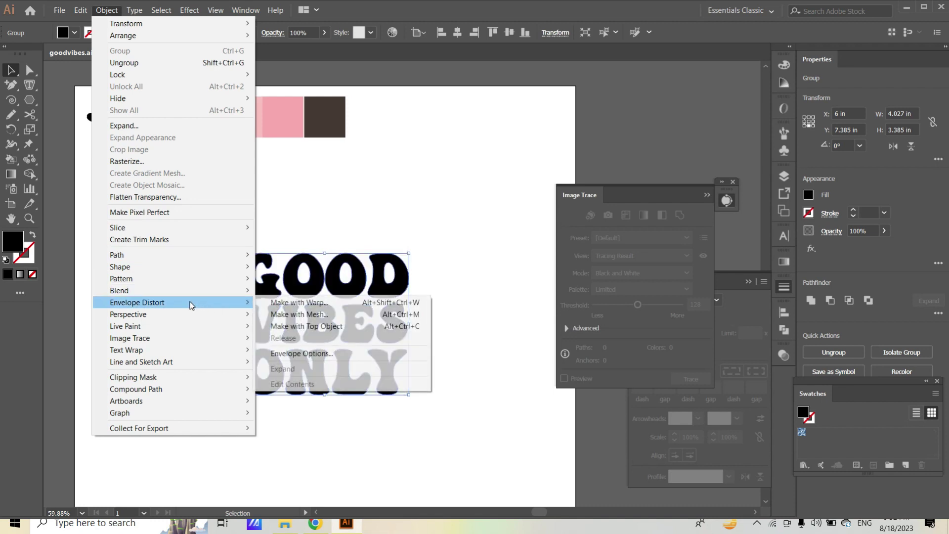
pyautogui.click(310, 302)
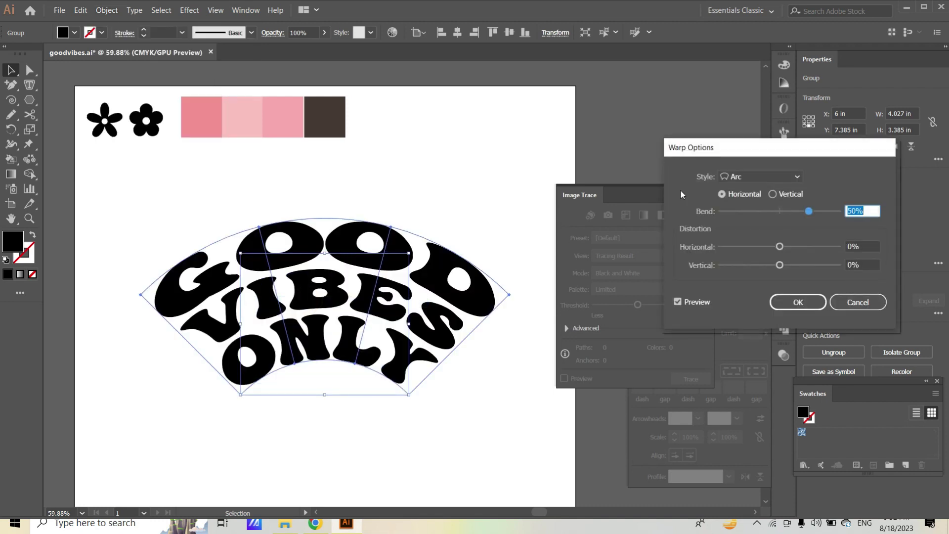
pyautogui.click(743, 176)
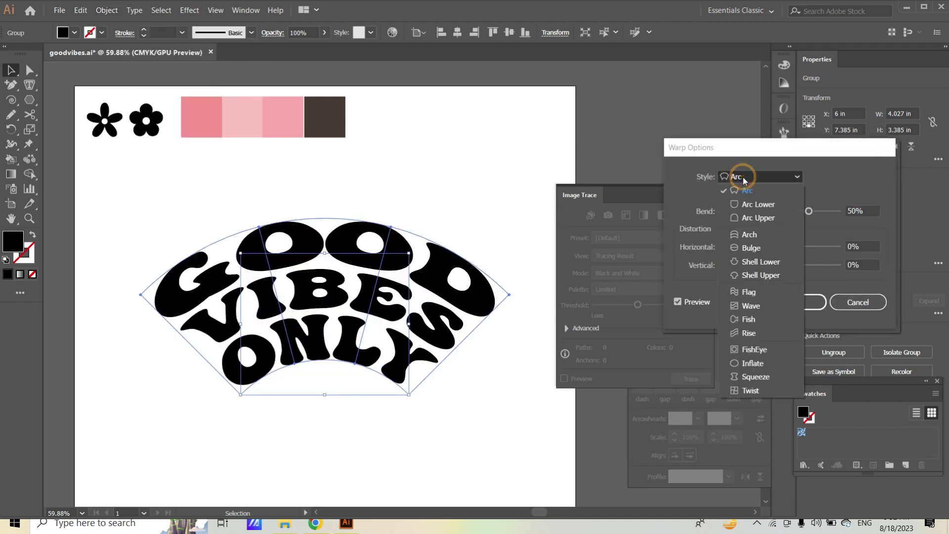
pyautogui.click(747, 306)
pyautogui.moveTo(807, 214)
pyautogui.mouseDown()
pyautogui.moveTo(756, 218)
pyautogui.moveTo(809, 213)
pyautogui.moveTo(793, 219)
pyautogui.moveTo(801, 218)
pyautogui.mouseUp()
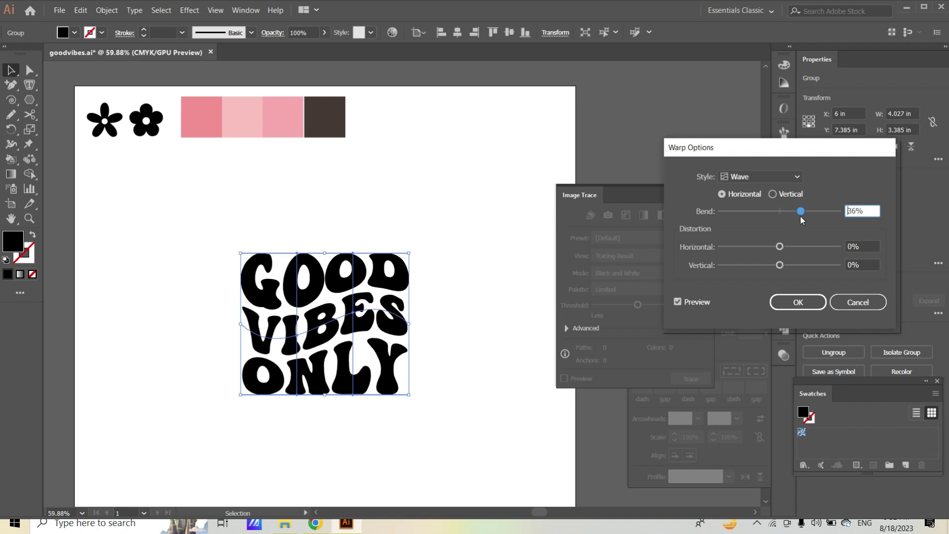
pyautogui.press('Return')
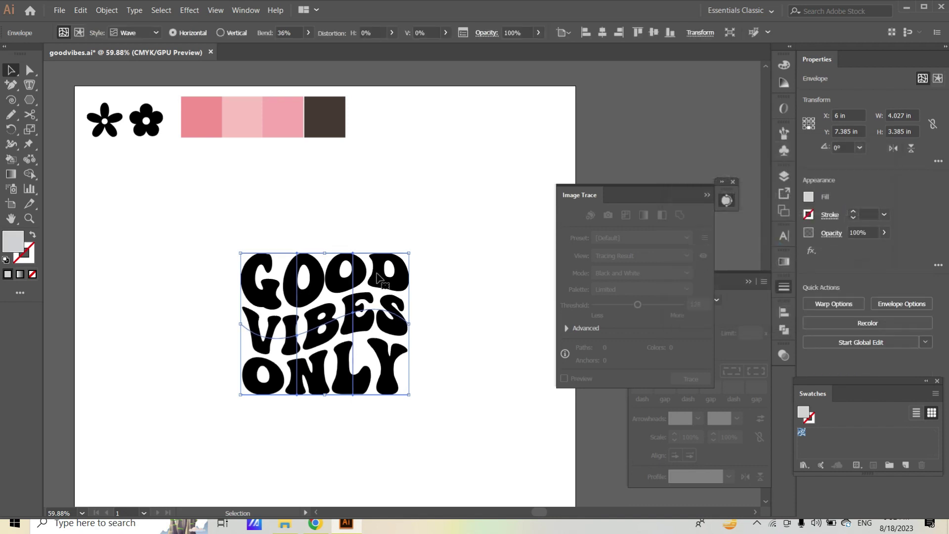
# Place a copy of the warped text over the artboard's upper-right edge and expand the original envelope's object and fill
pyautogui.scroll(-1, 374, 278)
pyautogui.moveTo(333, 302); pyautogui.dragTo(587, 155)
pyautogui.click(341, 251)
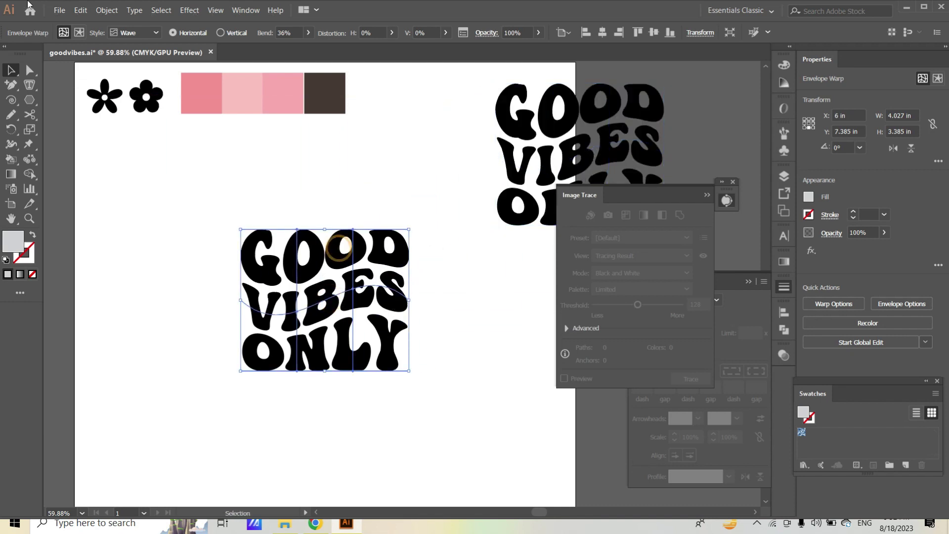
pyautogui.click(106, 10)
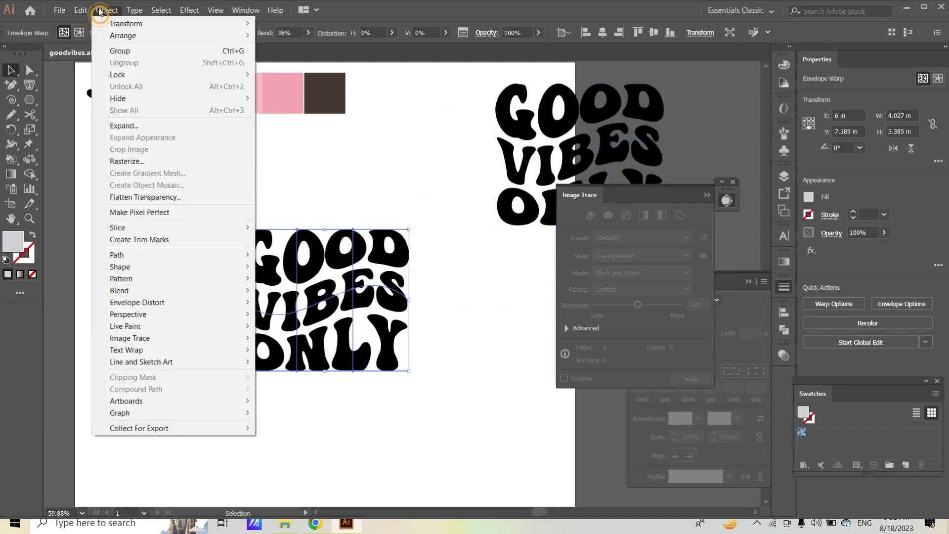
pyautogui.click(133, 126)
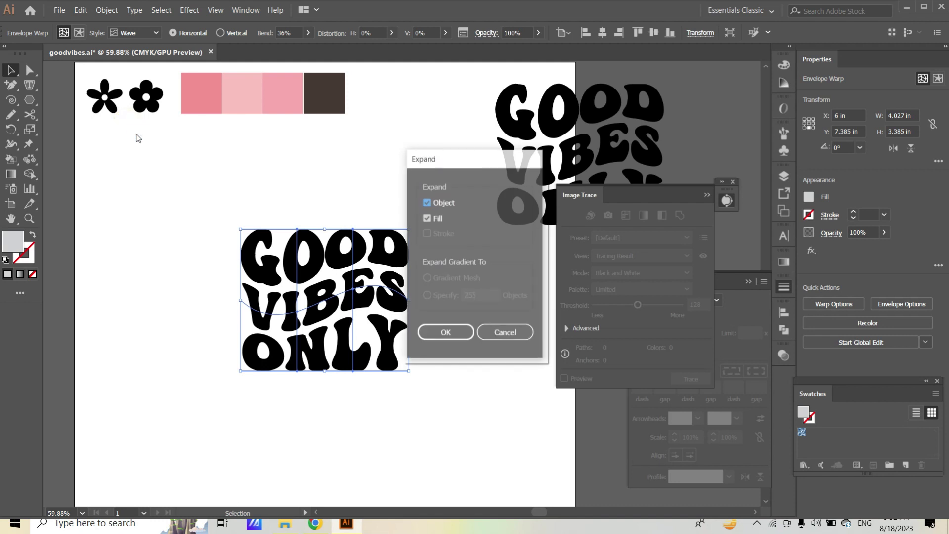
pyautogui.click(438, 339)
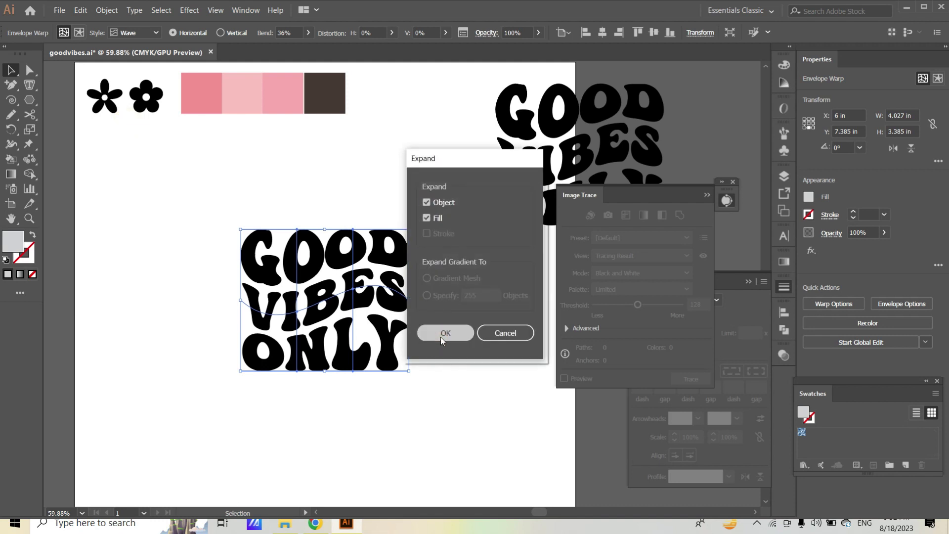
# Ungroup the expanded GOOD VIBES ONLY text until each word is a separate group
pyautogui.rightClick(327, 302)
pyautogui.click(360, 388)
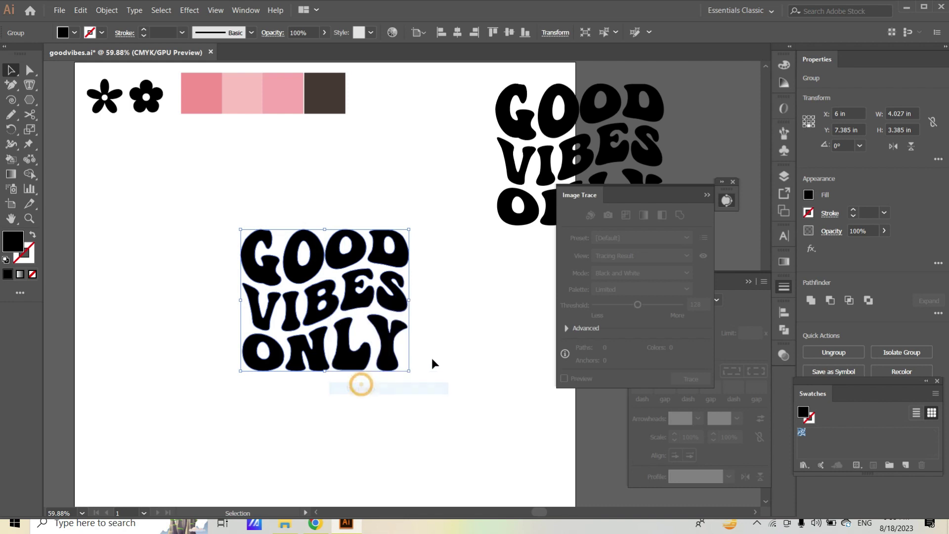
pyautogui.rightClick(354, 256)
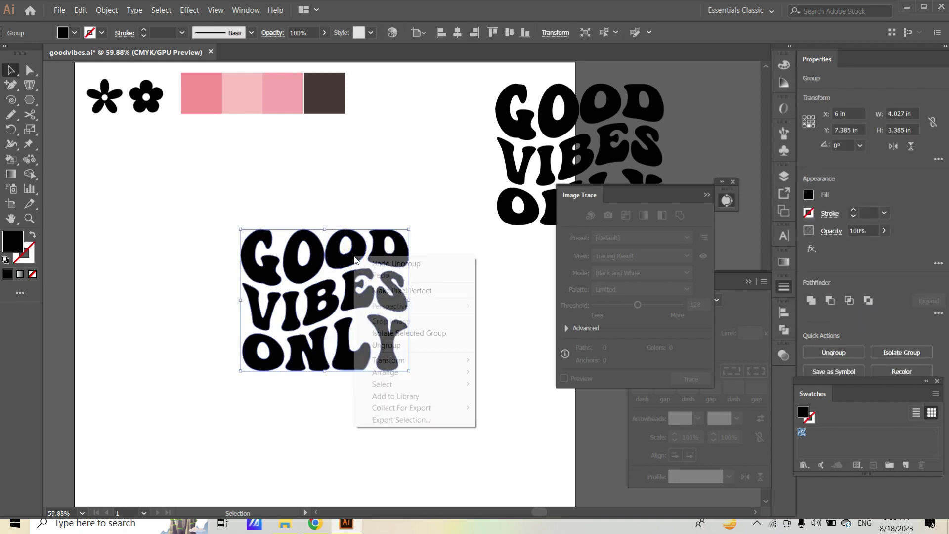
pyautogui.click(376, 344)
pyautogui.click(443, 328)
# Ungroup the words GOOD, VIBES and ONLY into individual letters
pyautogui.click(393, 265)
pyautogui.rightClick(392, 265)
pyautogui.click(419, 349)
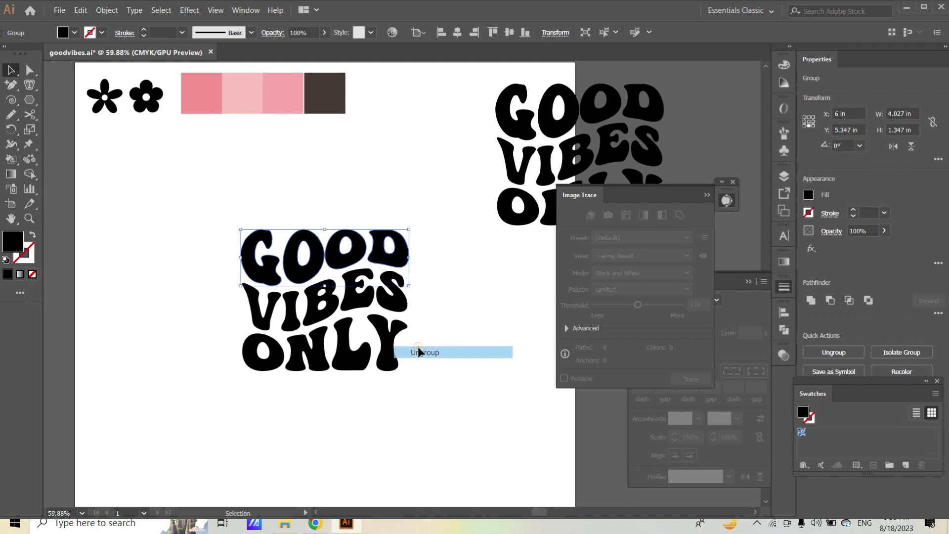
pyautogui.click(344, 304)
pyautogui.rightClick(345, 302)
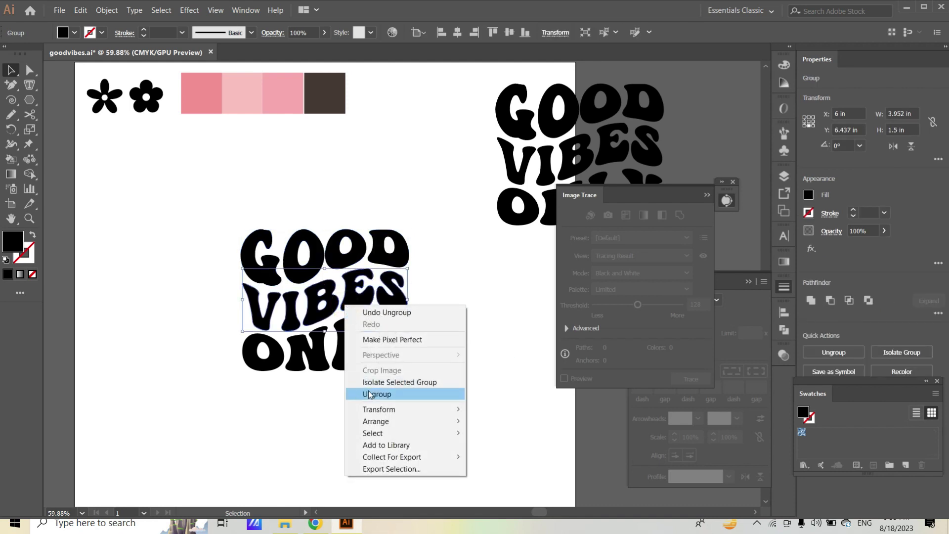
pyautogui.click(369, 390)
pyautogui.click(360, 351)
pyautogui.rightClick(347, 350)
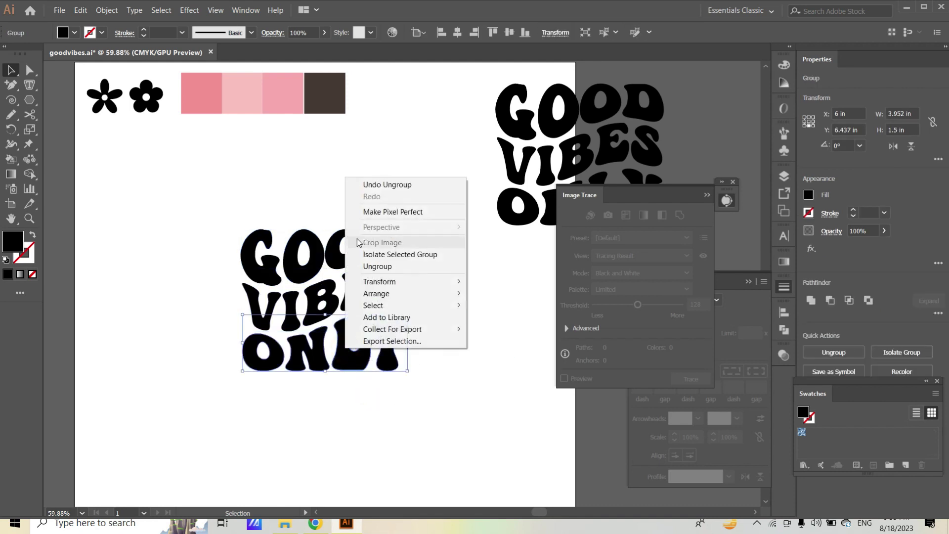
pyautogui.click(367, 267)
pyautogui.click(465, 334)
# Recolour the G of GOOD with the dark pink sampled from the first palette square
pyautogui.scroll(4, 460, 332)
pyautogui.click(270, 314)
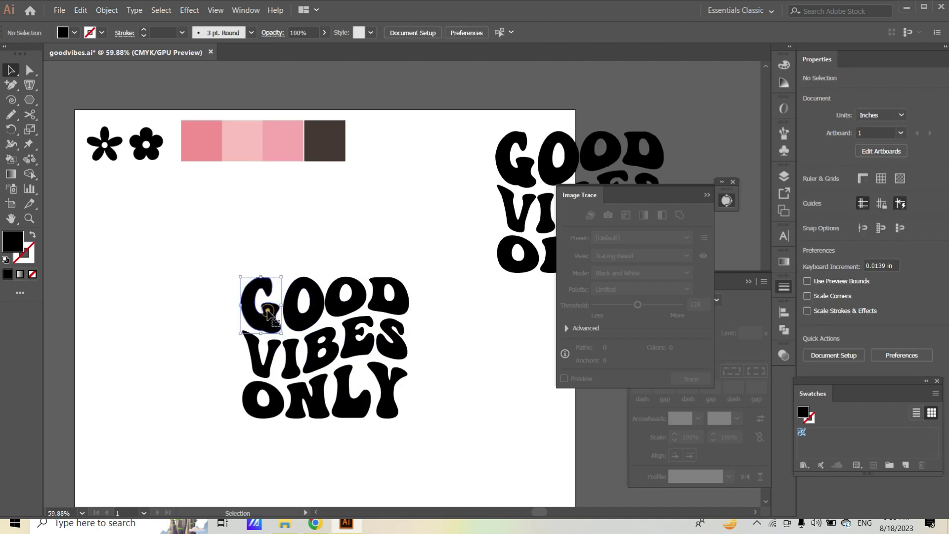
pyautogui.click(29, 174)
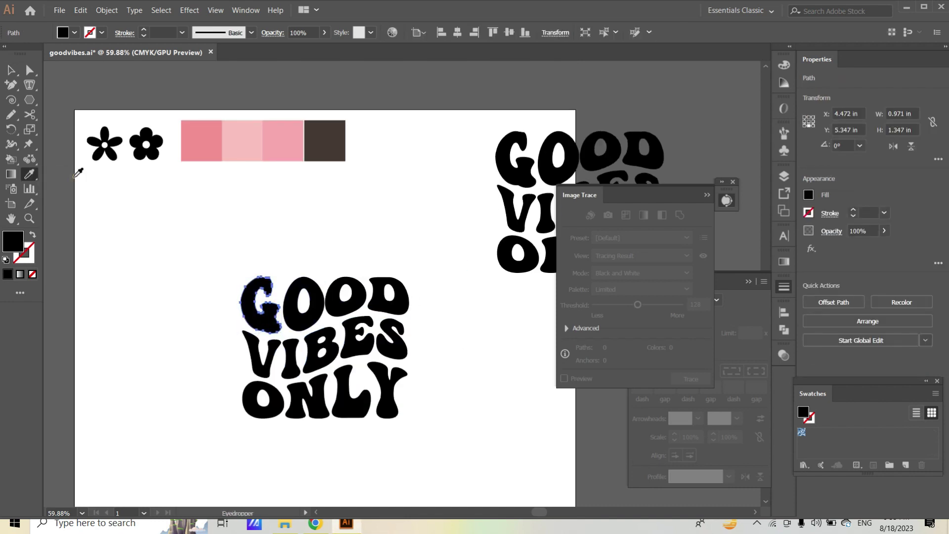
pyautogui.click(208, 151)
pyautogui.press('v')
# Recolour the second O of GOOD with the medium pink sampled from the third palette square
pyautogui.click(346, 297)
pyautogui.click(29, 174)
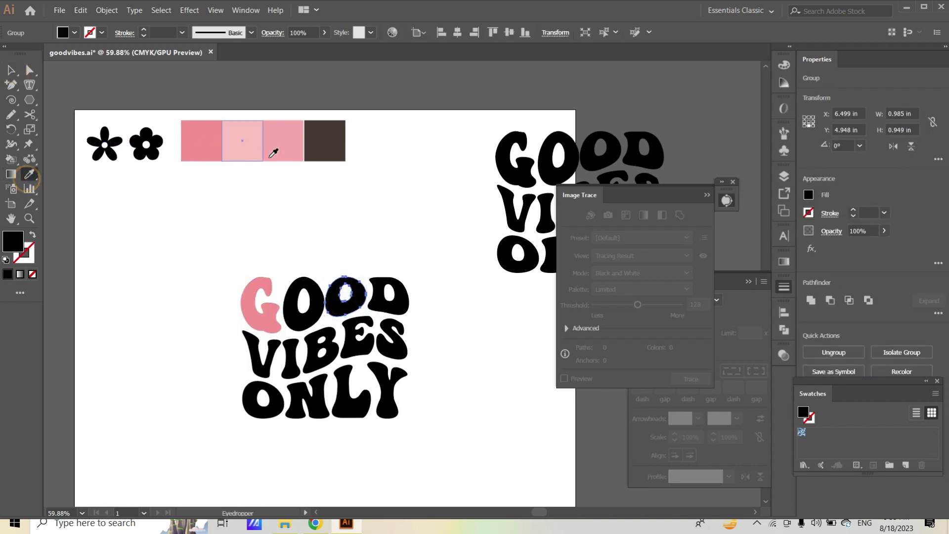
pyautogui.click(282, 151)
pyautogui.click(8, 68)
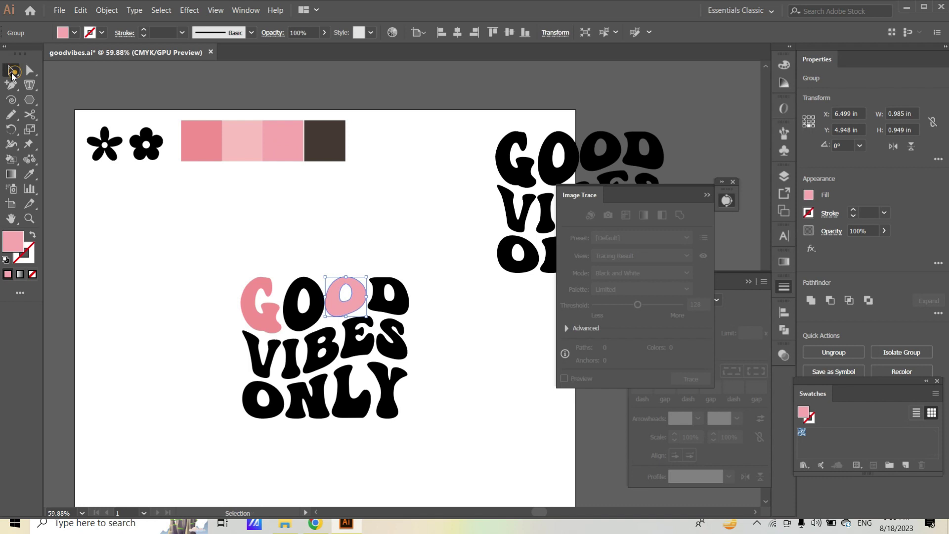
# Recolour the first O of GOOD with the light pink sampled from the second palette square
pyautogui.click(250, 273)
pyautogui.click(296, 296)
pyautogui.click(29, 174)
pyautogui.click(261, 142)
pyautogui.click(11, 70)
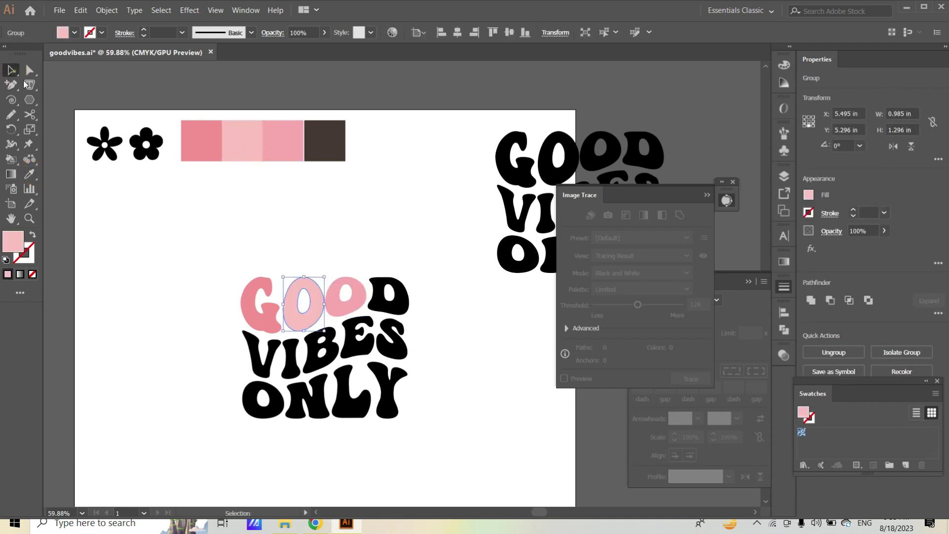
# Recolour the D of GOOD with the dark pink sampled from the first palette square
pyautogui.click(408, 309)
pyautogui.click(29, 174)
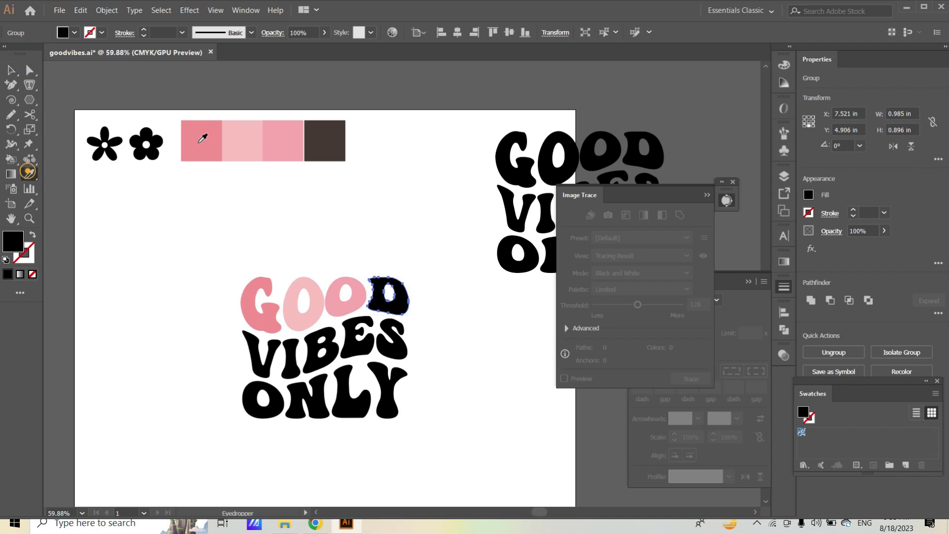
pyautogui.click(201, 141)
pyautogui.click(11, 69)
pyautogui.click(131, 309)
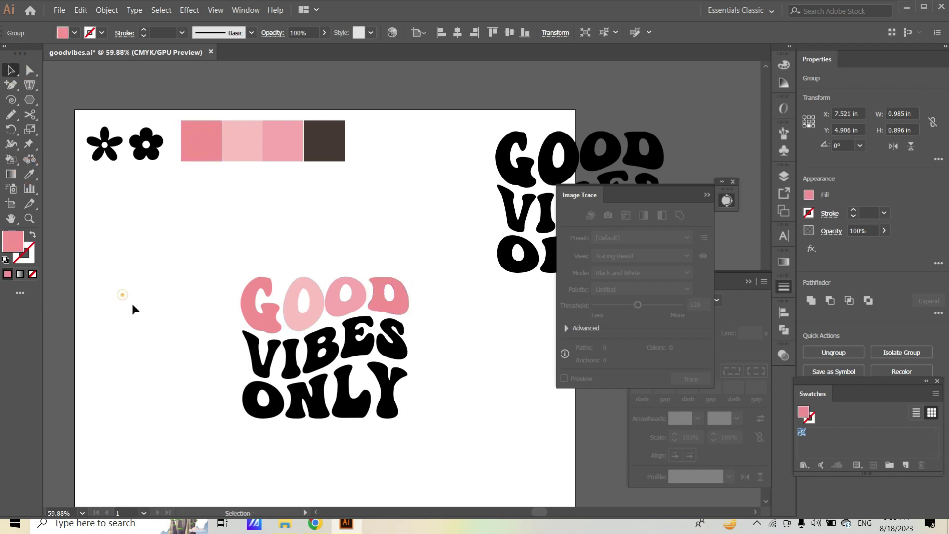
# Recolour the V of VIBES with the light pink sampled from the second palette square
pyautogui.click(269, 364)
pyautogui.click(29, 174)
pyautogui.click(246, 132)
pyautogui.click(10, 69)
# Recolour the I of VIBES with the dark pink sampled from the first palette square
pyautogui.click(291, 359)
pyautogui.click(29, 174)
pyautogui.click(215, 143)
pyautogui.click(11, 70)
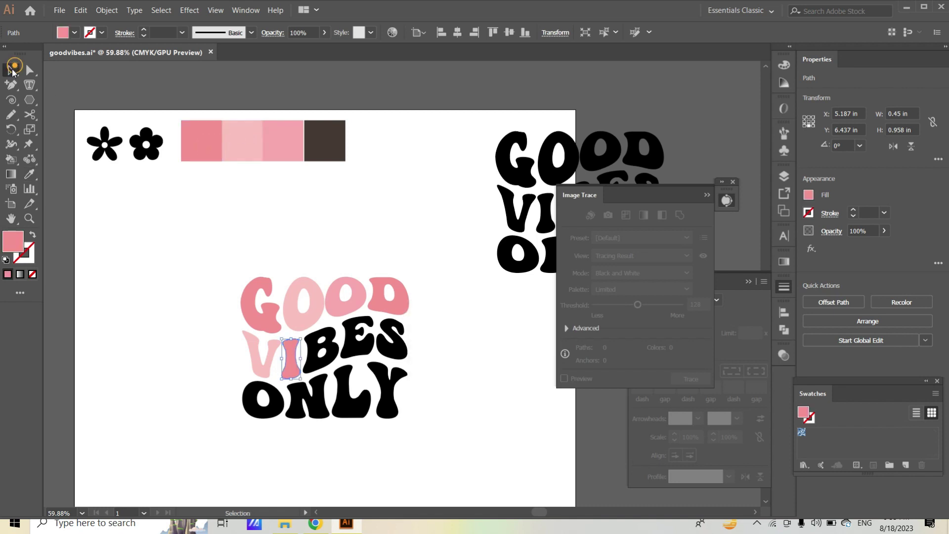
# Recolour the B of VIBES with the medium pink sampled from the third palette square
pyautogui.click(323, 350)
pyautogui.click(28, 174)
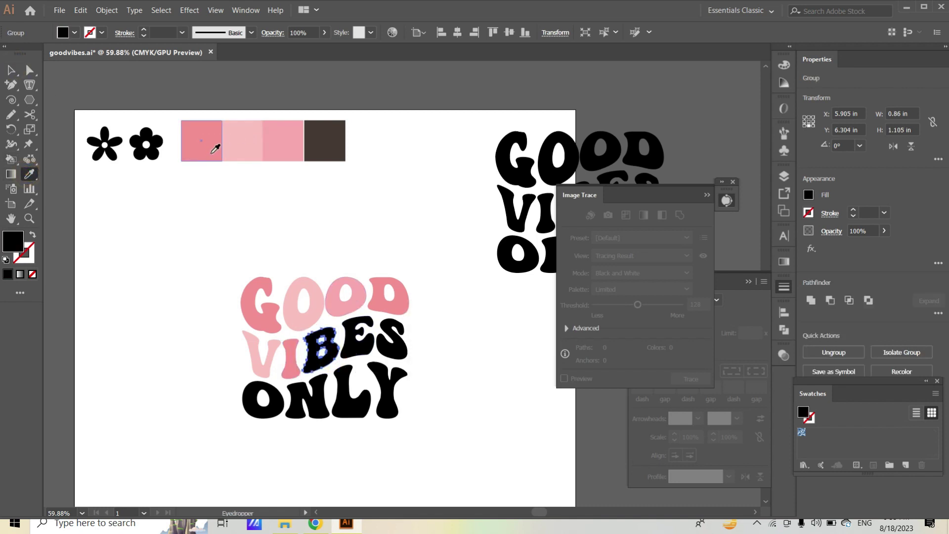
pyautogui.click(215, 149)
pyautogui.click(288, 155)
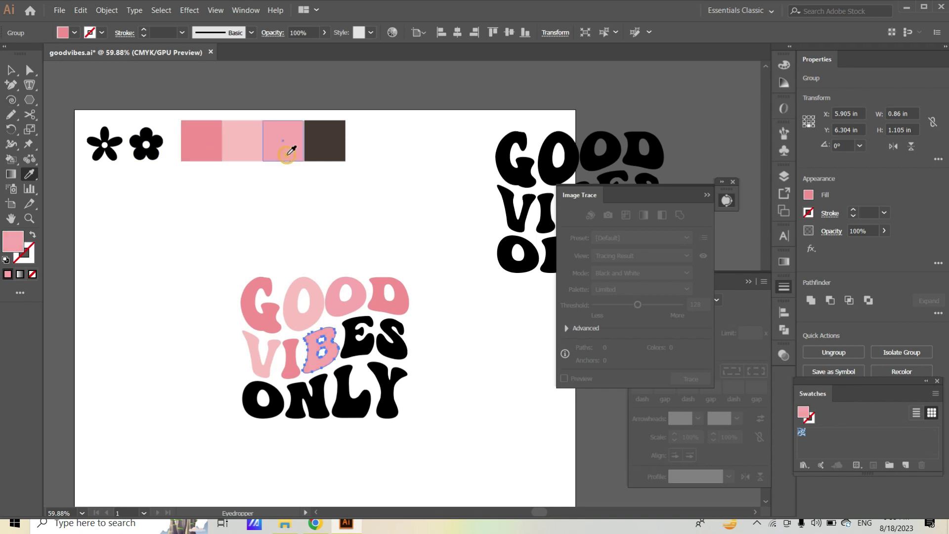
# Recolour the E of VIBES with the dark pink sampled from the first palette square
pyautogui.click(10, 70)
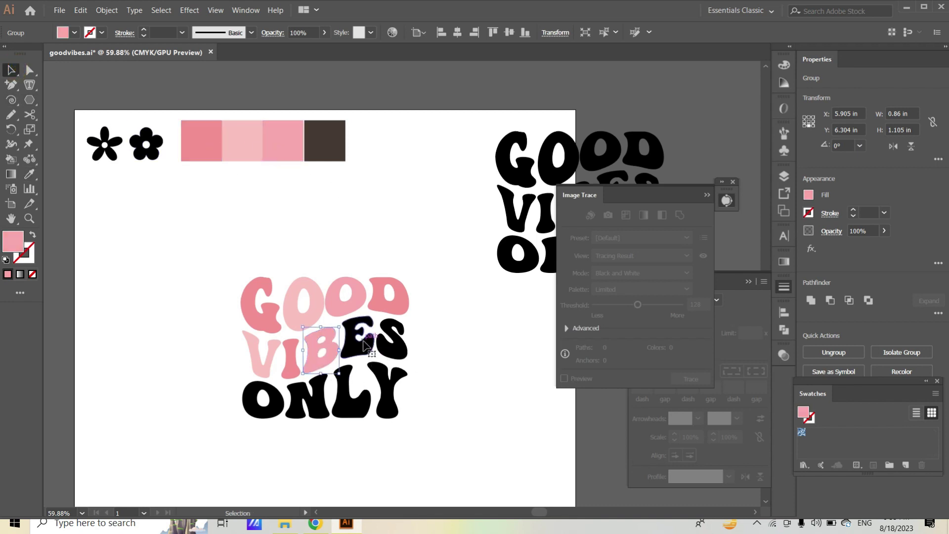
pyautogui.click(364, 344)
pyautogui.click(29, 173)
pyautogui.click(216, 144)
# Recolour the S of VIBES with the medium pink sampled from the third palette square, and deselect it
pyautogui.click(10, 70)
pyautogui.click(401, 347)
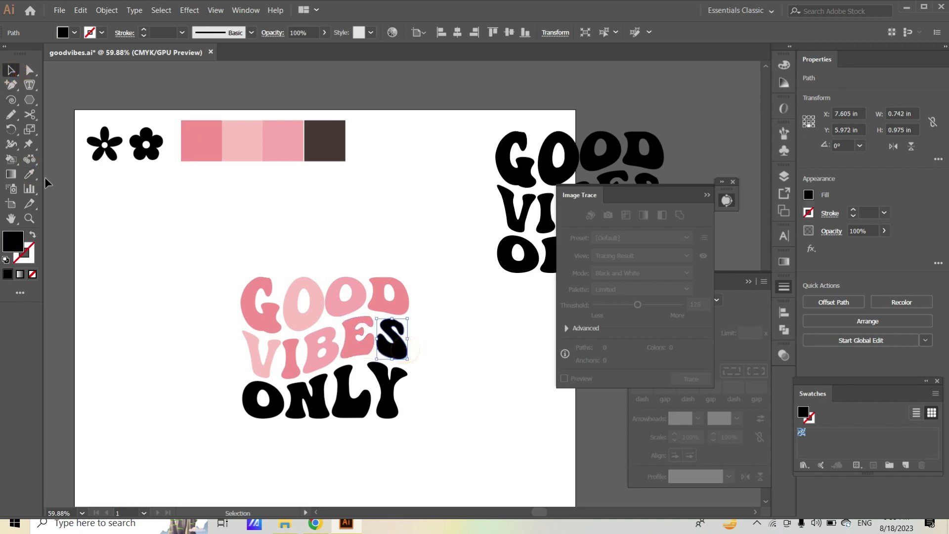
pyautogui.click(31, 175)
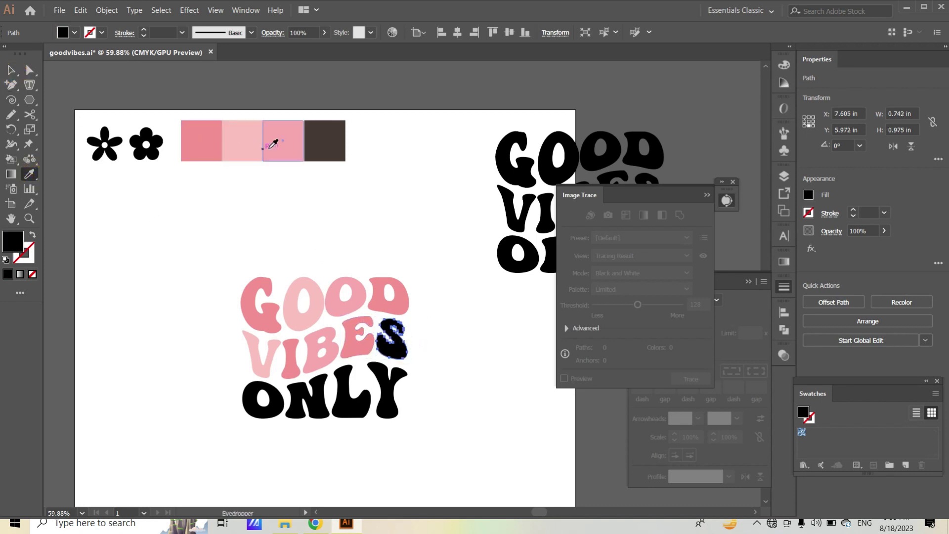
pyautogui.click(282, 143)
pyautogui.scroll(-1, 267, 183)
pyautogui.click(10, 71)
pyautogui.click(156, 255)
# Recolour the O of ONLY with the dark pink sampled from the first palette square
pyautogui.scroll(-1, 290, 364)
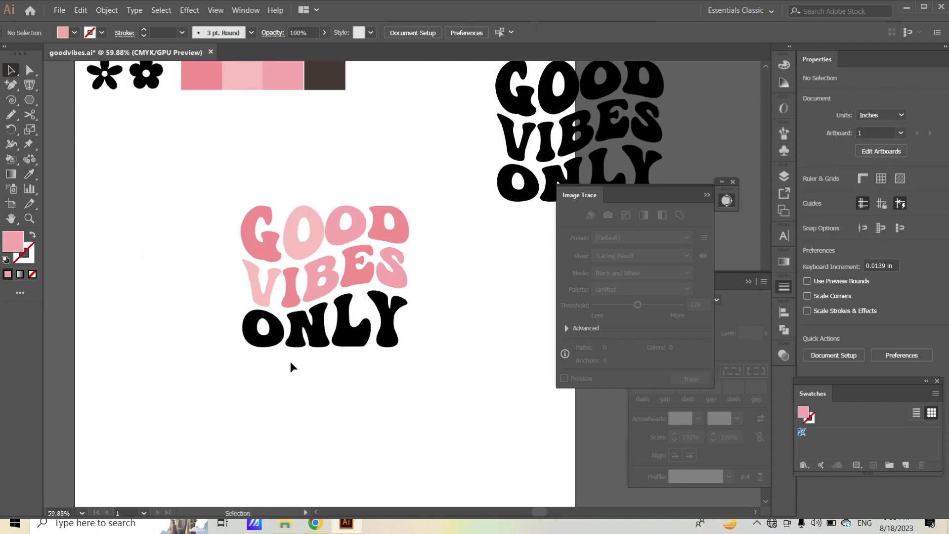
pyautogui.click(263, 331)
pyautogui.click(28, 174)
pyautogui.click(203, 82)
# Recolour the Y of ONLY with the light pink sampled from the first O of GOOD
pyautogui.click(9, 73)
pyautogui.click(390, 321)
pyautogui.click(29, 174)
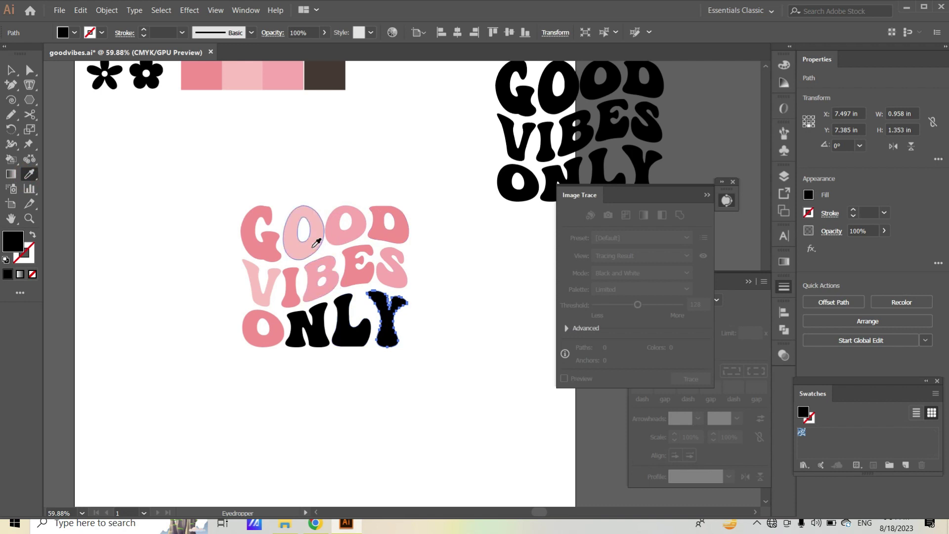
pyautogui.click(314, 240)
# Recolour the L of ONLY with the dark pink sampled from an already coloured letter
pyautogui.click(11, 71)
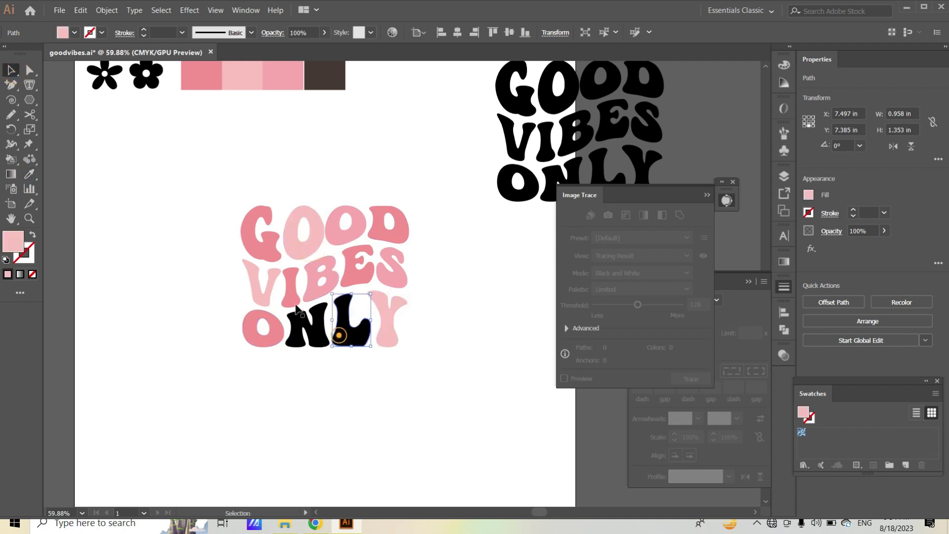
pyautogui.click(346, 324)
pyautogui.click(30, 174)
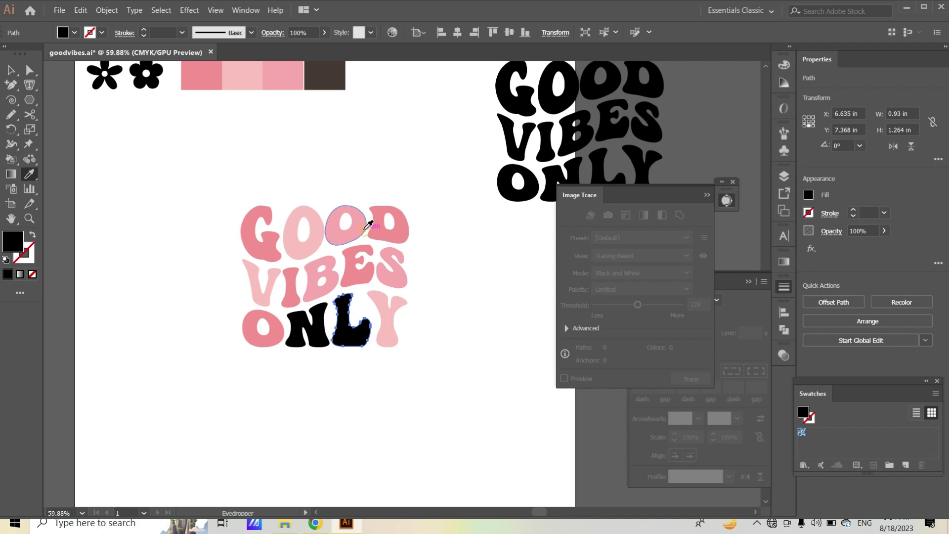
pyautogui.click(365, 229)
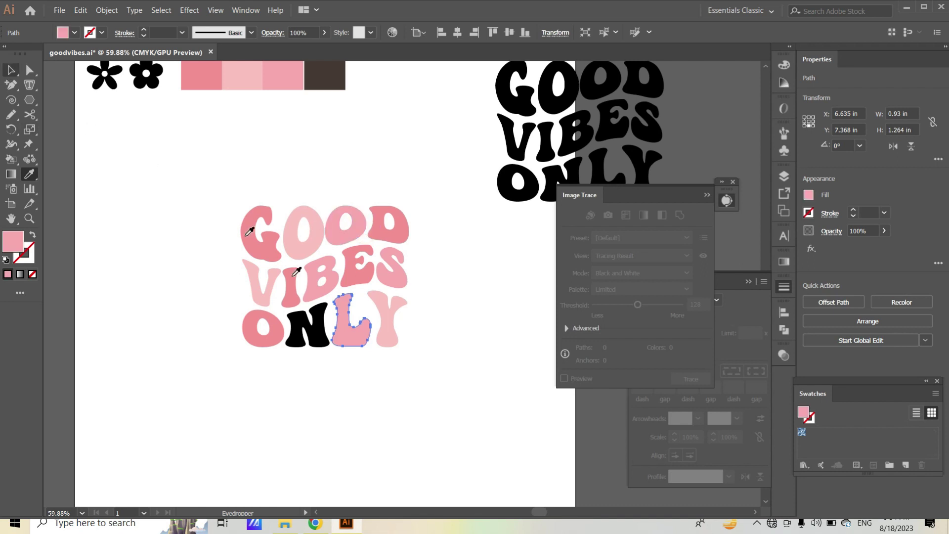
pyautogui.click(289, 235)
# Recolour the N of ONLY with the light pink sampled from the first O of GOOD, and deselect it
pyautogui.click(12, 71)
pyautogui.click(316, 327)
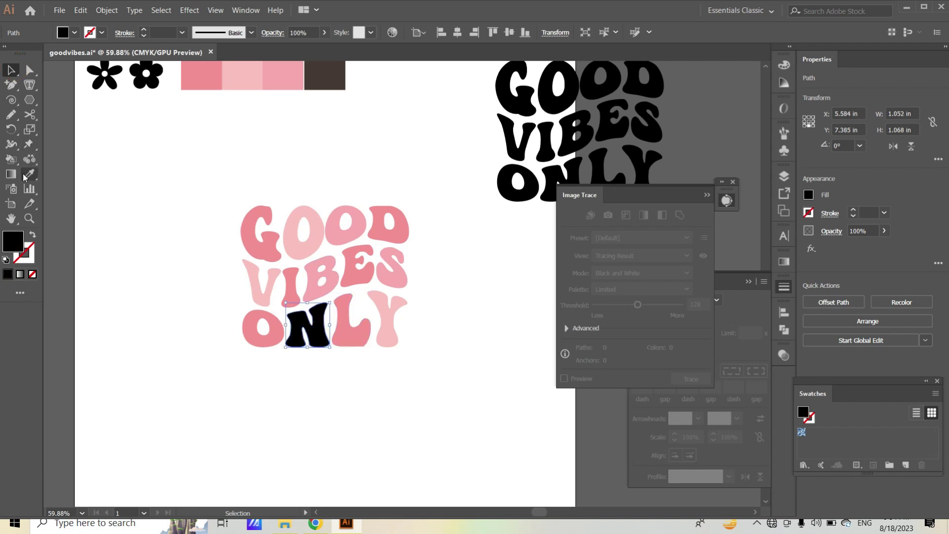
pyautogui.click(28, 175)
pyautogui.click(304, 239)
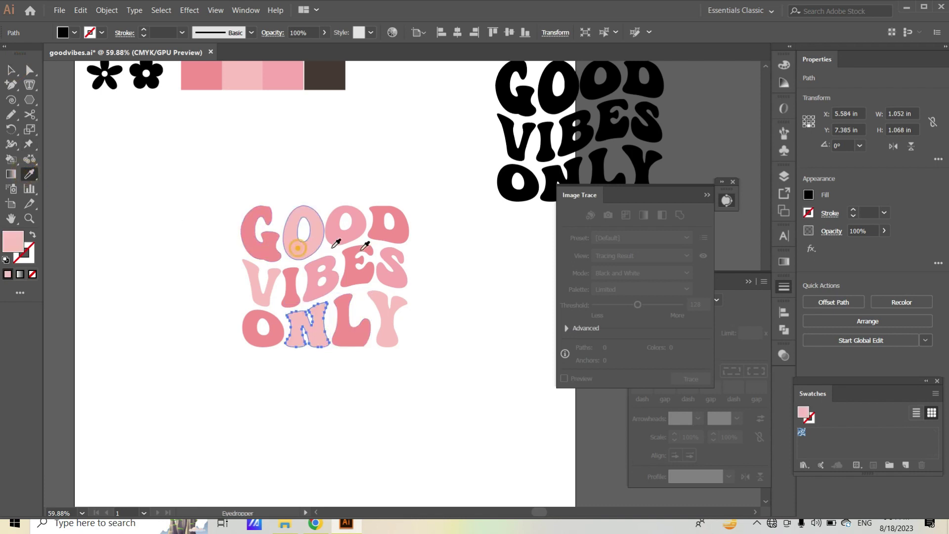
pyautogui.click(11, 70)
pyautogui.click(123, 238)
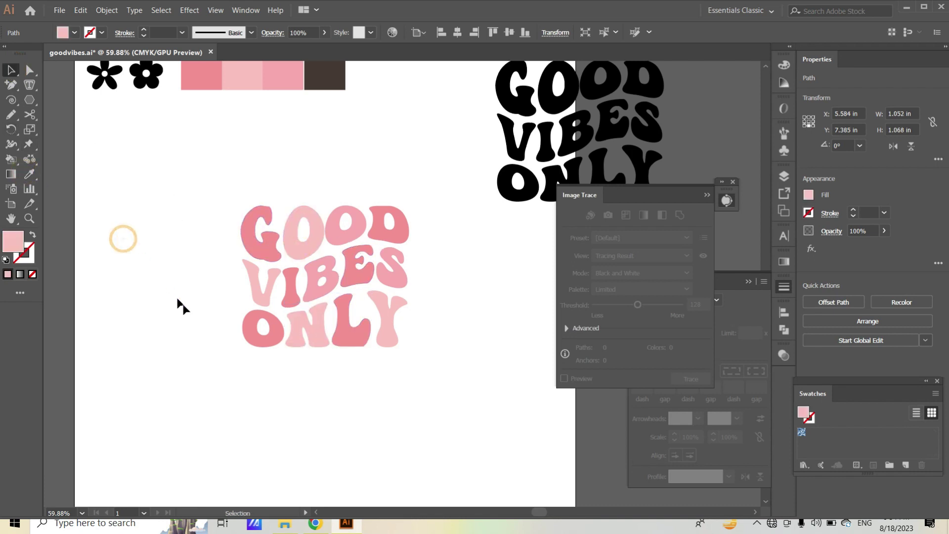
# Group the coloured letters word by word, making one group each for GOOD, VIBES and ONLY
pyautogui.scroll(2, 199, 320)
pyautogui.moveTo(223, 252); pyautogui.dragTo(423, 258)
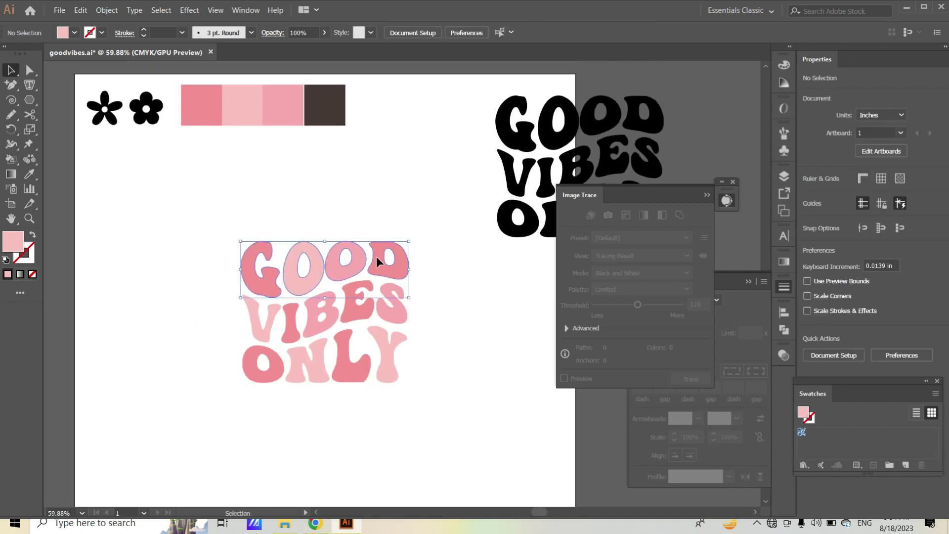
pyautogui.rightClick(375, 255)
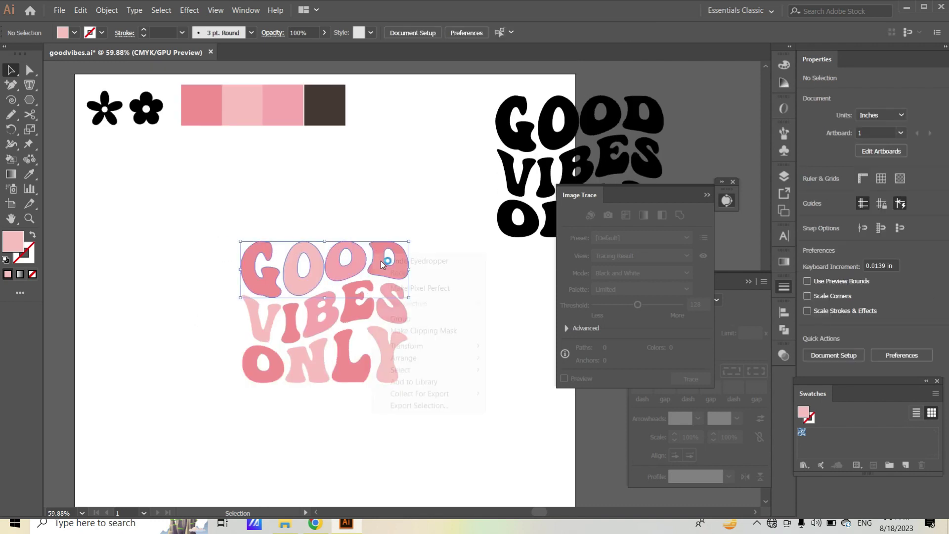
pyautogui.click(399, 319)
pyautogui.moveTo(229, 304); pyautogui.dragTo(412, 313)
pyautogui.rightClick(412, 313)
pyautogui.click(445, 380)
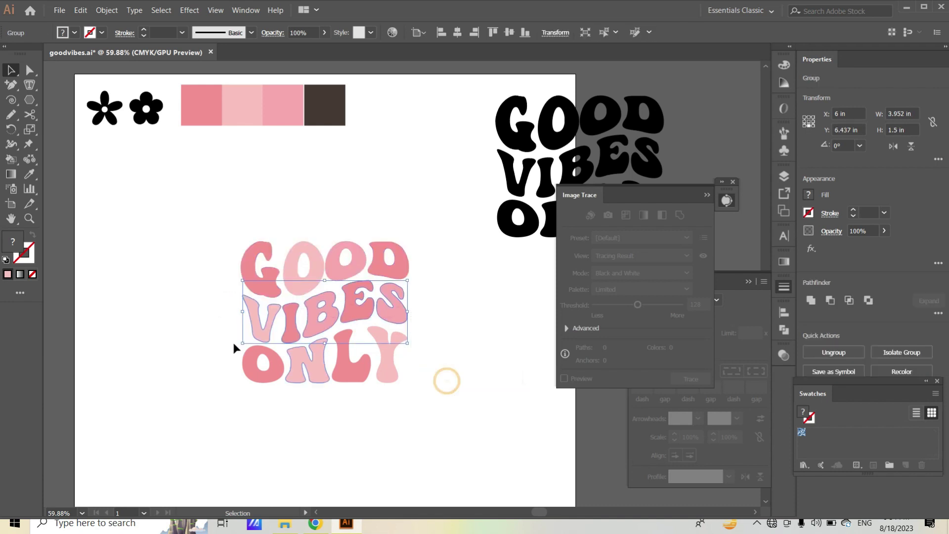
pyautogui.moveTo(352, 369); pyautogui.dragTo(391, 369)
pyautogui.rightClick(388, 367)
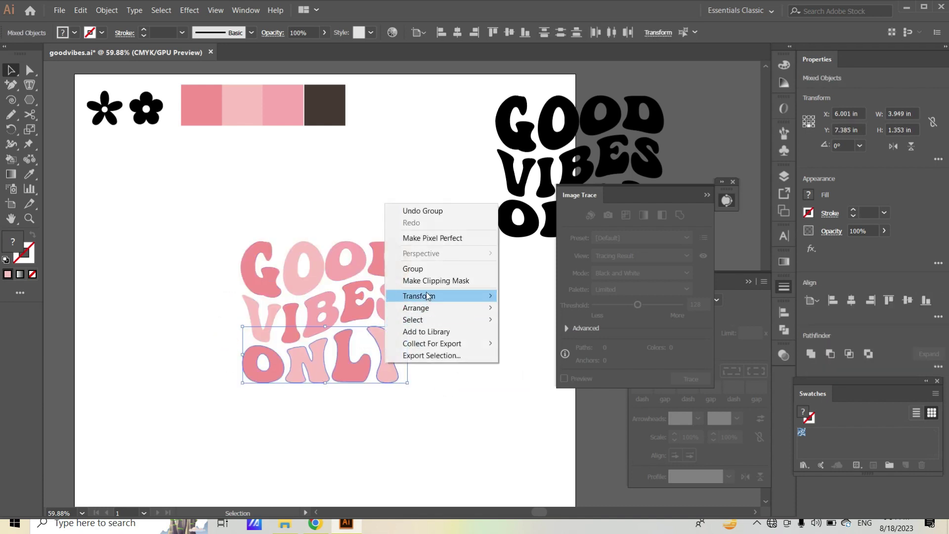
pyautogui.click(429, 268)
pyautogui.click(436, 284)
# Copy the three coloured word groups and paste the copy directly behind the originals
pyautogui.moveTo(218, 236); pyautogui.dragTo(410, 387)
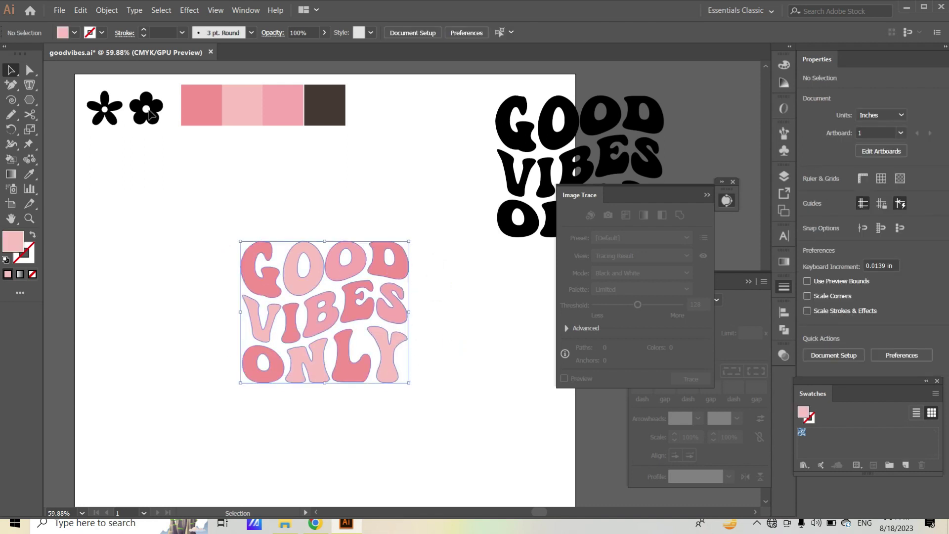
pyautogui.click(79, 15)
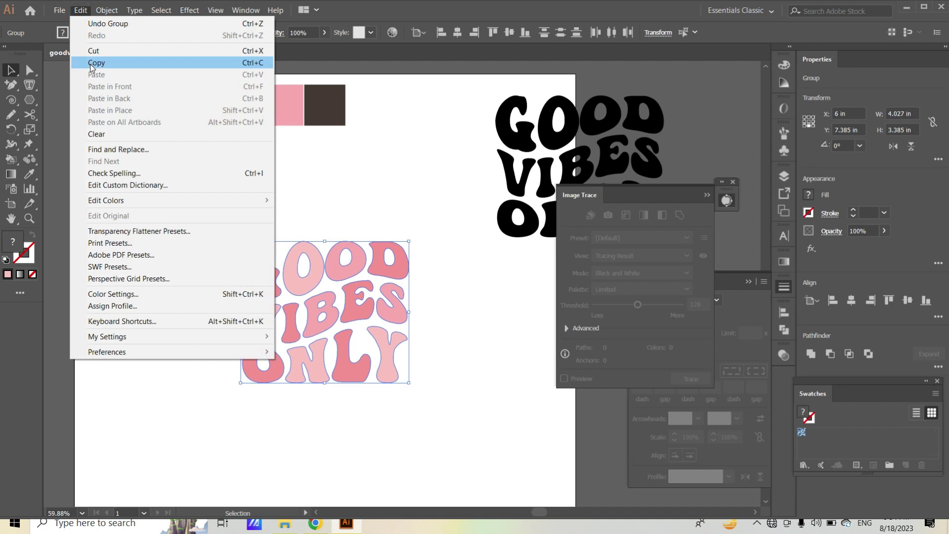
pyautogui.click(90, 62)
pyautogui.click(80, 14)
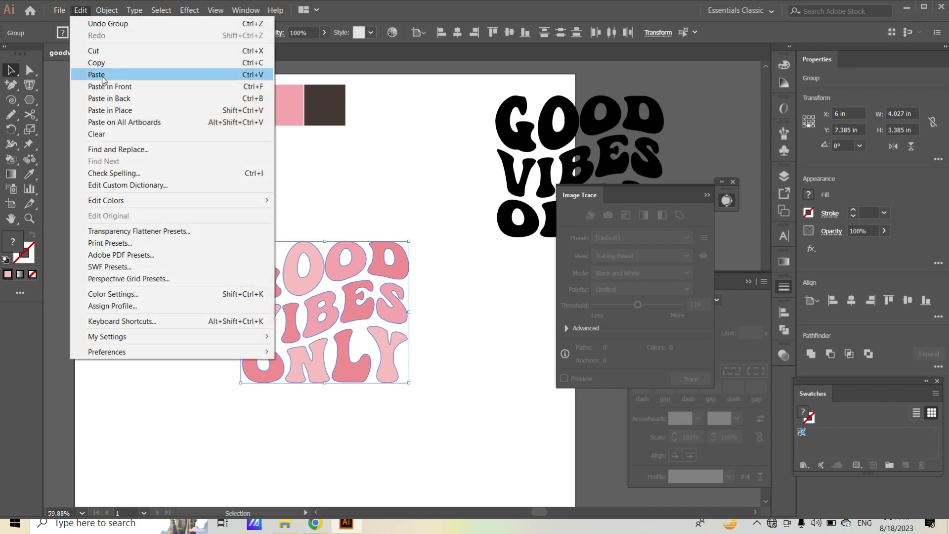
pyautogui.click(131, 101)
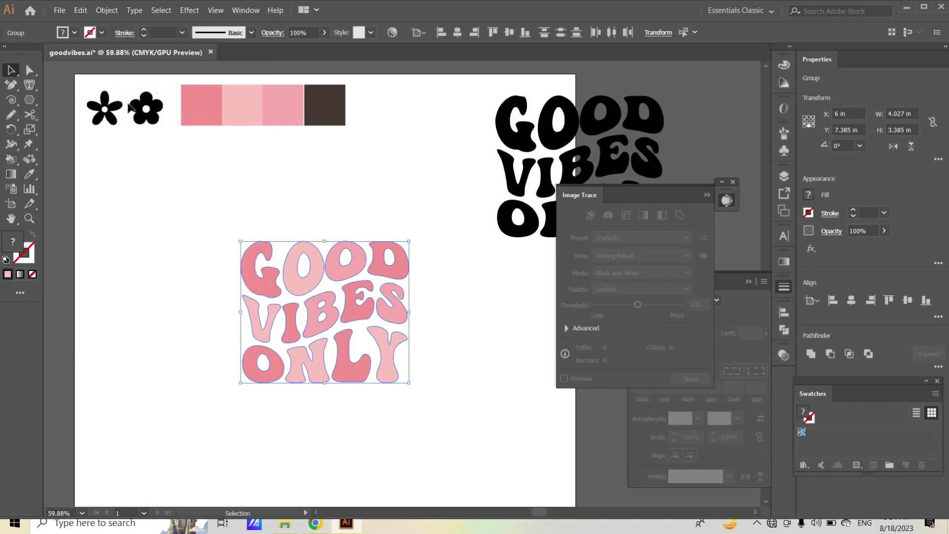
# Offset the paths of the pasted lettering by 4 px with Miter joins and a miter limit of 4
pyautogui.click(108, 9)
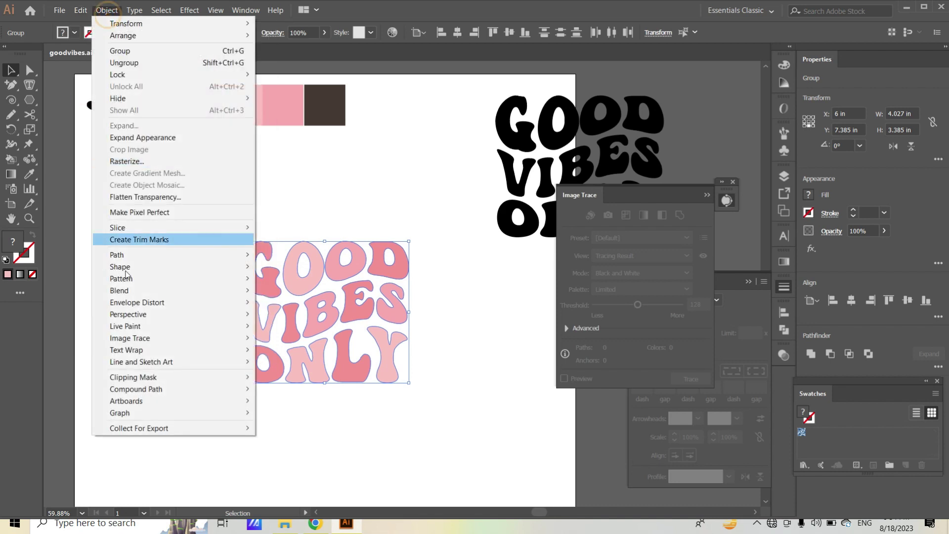
pyautogui.moveTo(126, 259)
pyautogui.click(284, 295)
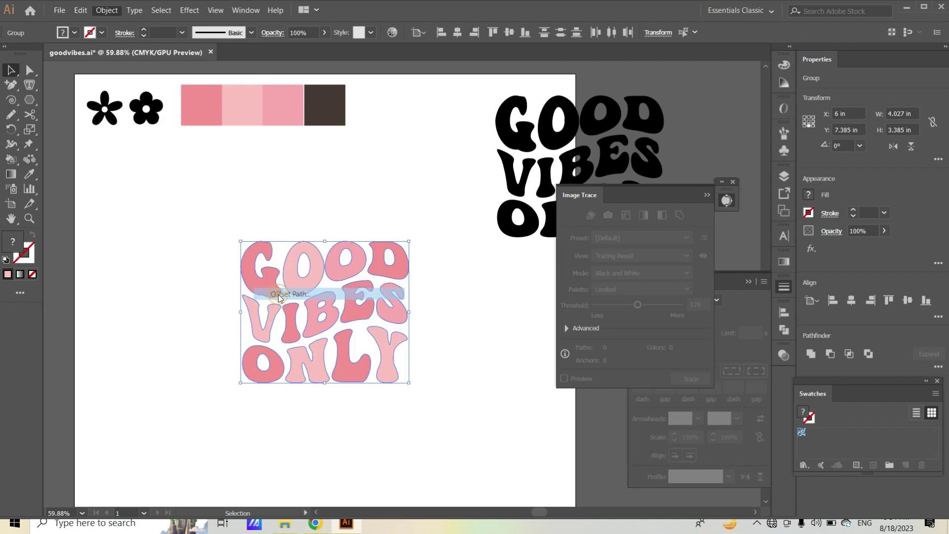
pyautogui.doubleClick(703, 239)
pyautogui.write('4')
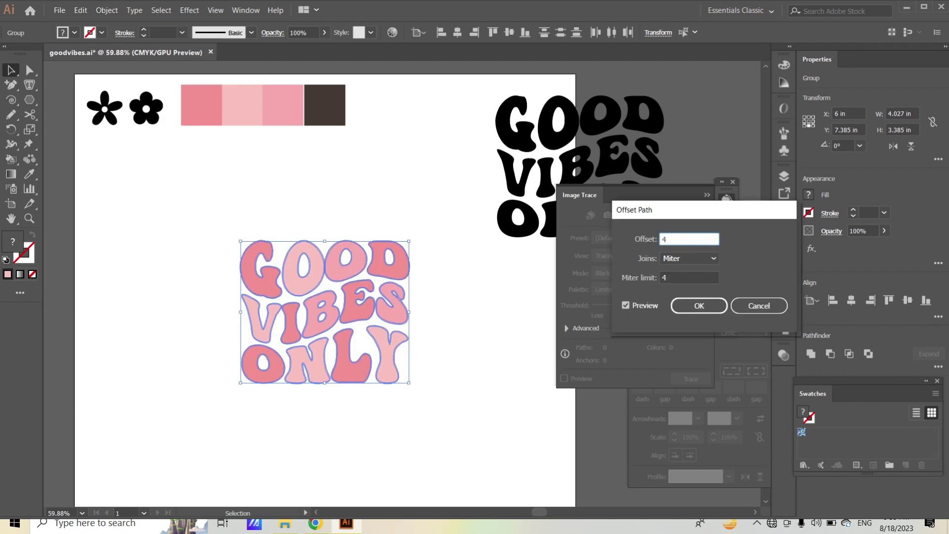
pyautogui.click(689, 275)
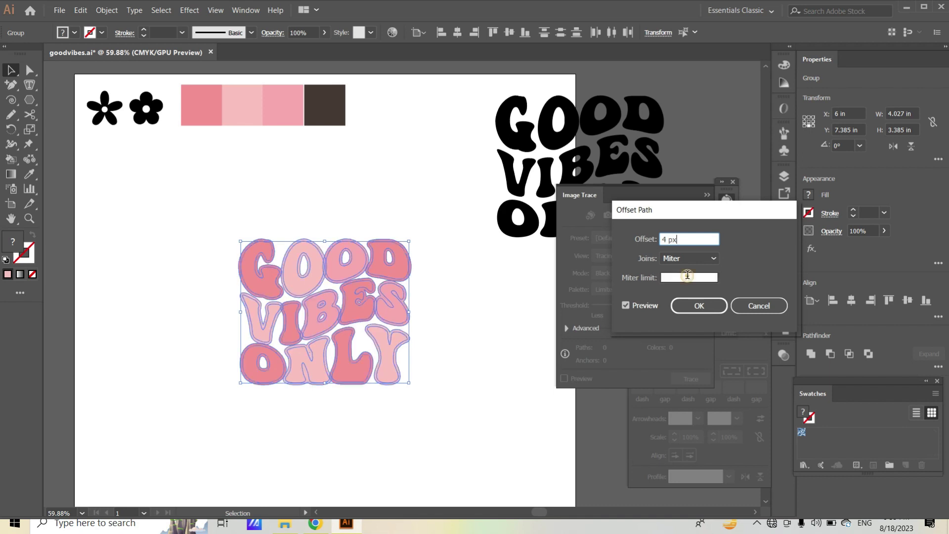
pyautogui.click(695, 307)
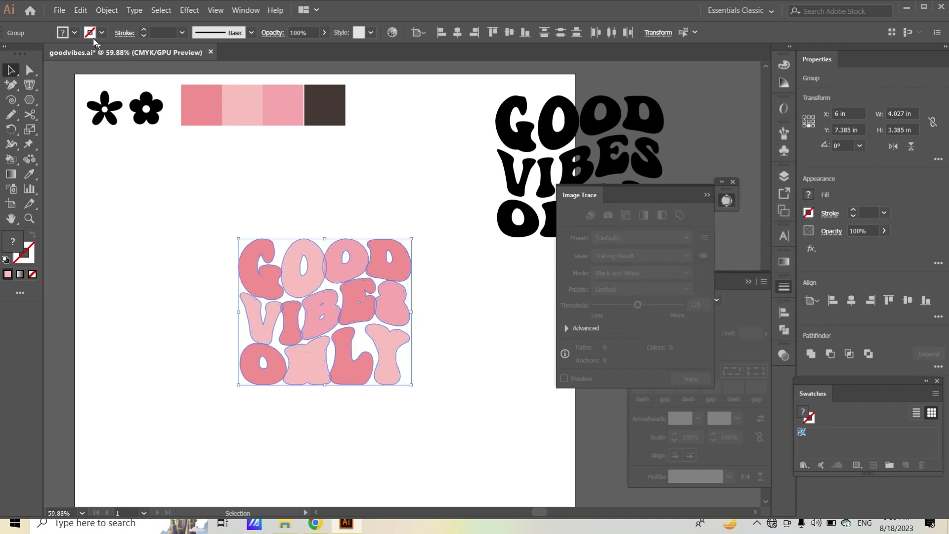
# Remove the fill from the offset lettering and give it a 2 pt black stroke
pyautogui.click(76, 33)
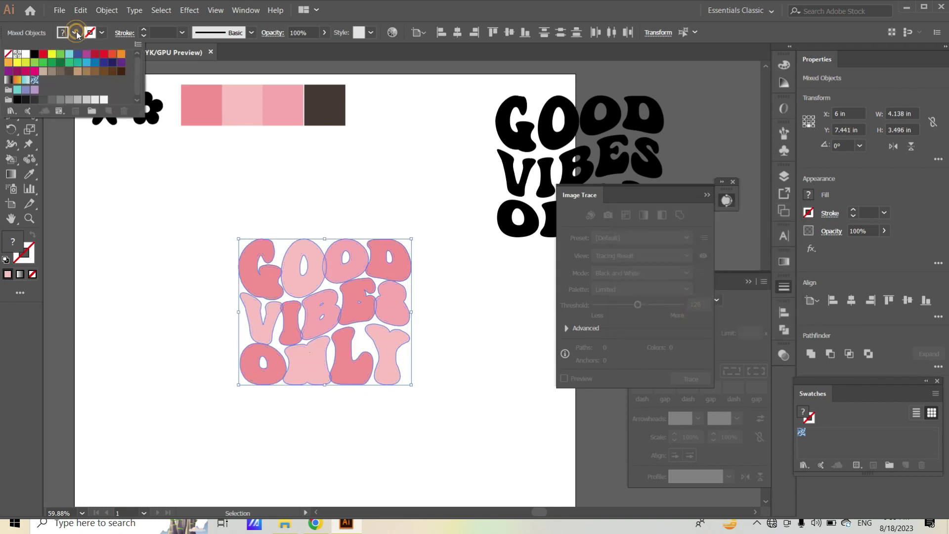
pyautogui.click(7, 53)
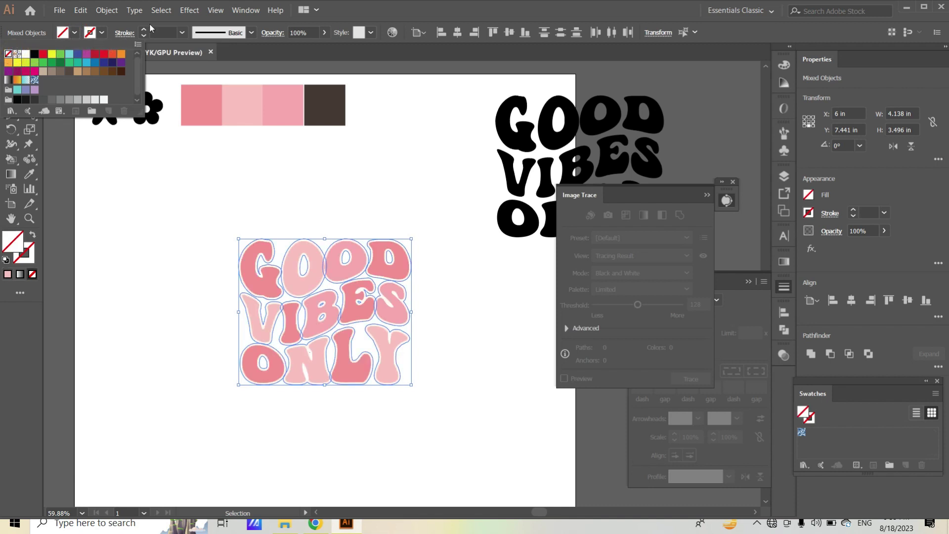
pyautogui.click(142, 29)
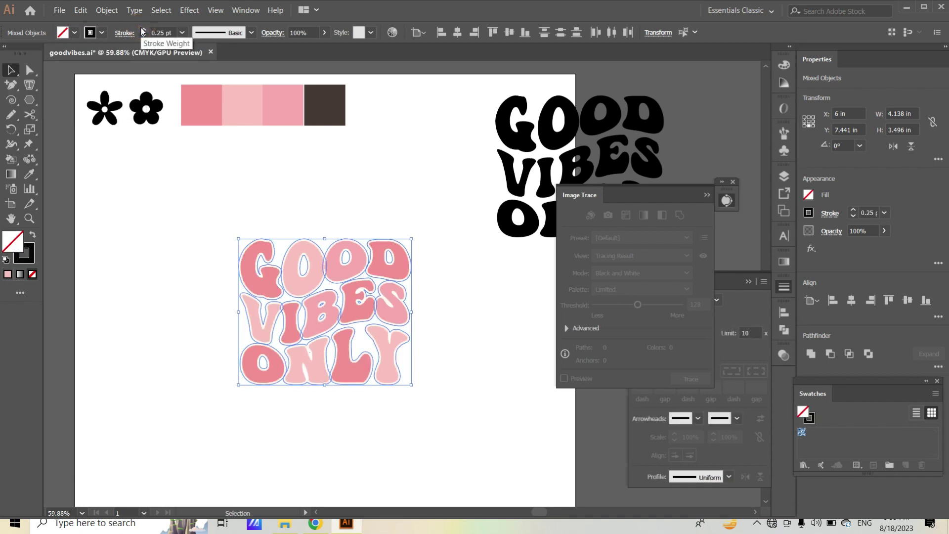
pyautogui.click(141, 31)
pyautogui.click(141, 30)
pyautogui.click(142, 30)
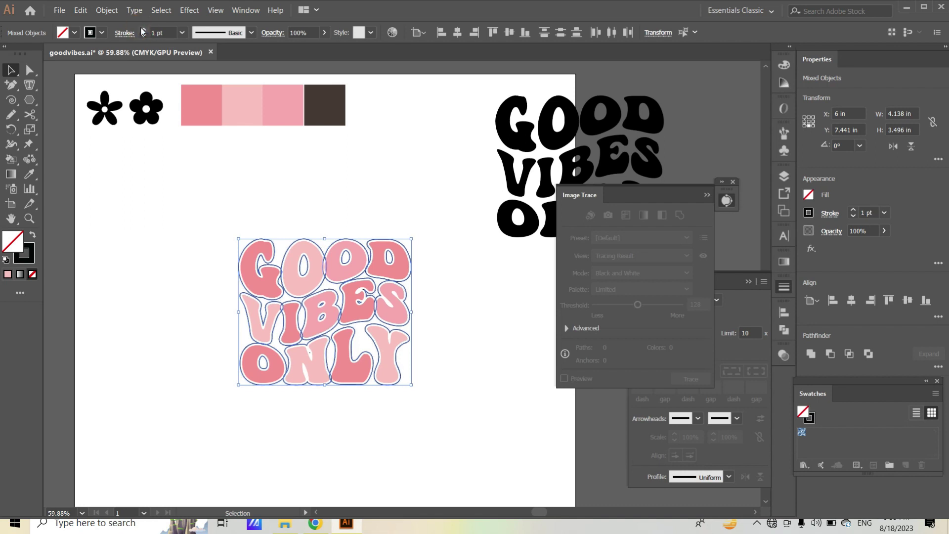
pyautogui.click(141, 31)
pyautogui.click(187, 297)
pyautogui.scroll(-2, 399, 324)
pyautogui.press('z')
pyautogui.moveTo(364, 328); pyautogui.dragTo(418, 330)
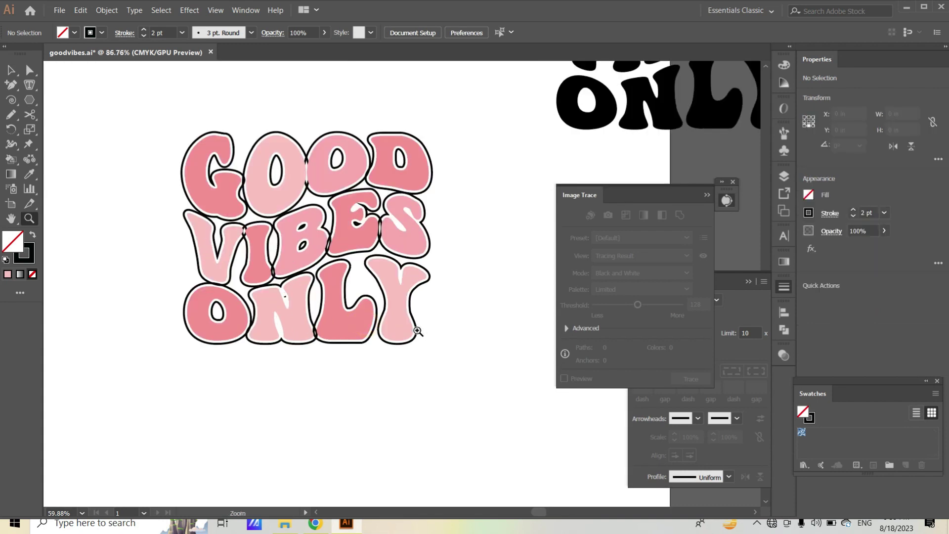
pyautogui.click(9, 69)
pyautogui.moveTo(148, 303); pyautogui.dragTo(492, 348)
pyautogui.hotkey('ctrl', 'z')
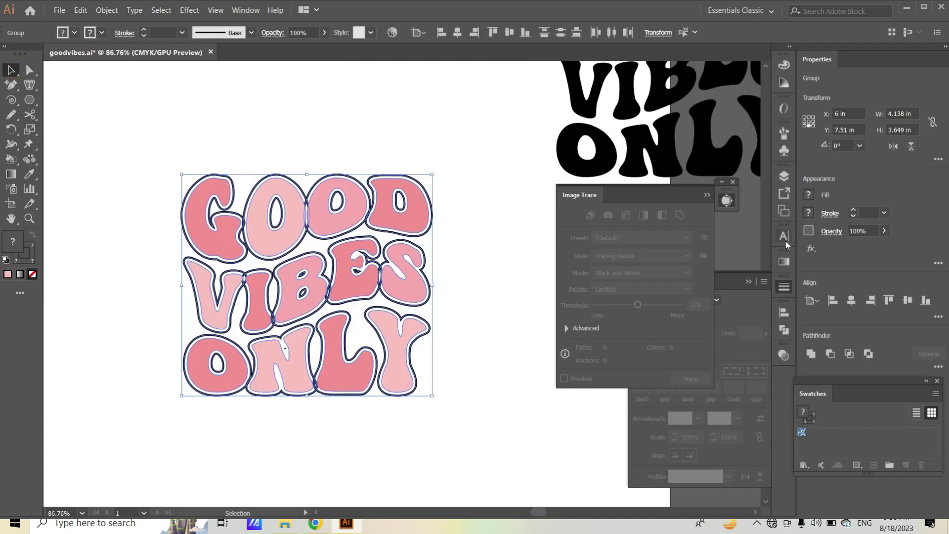
pyautogui.click(783, 293)
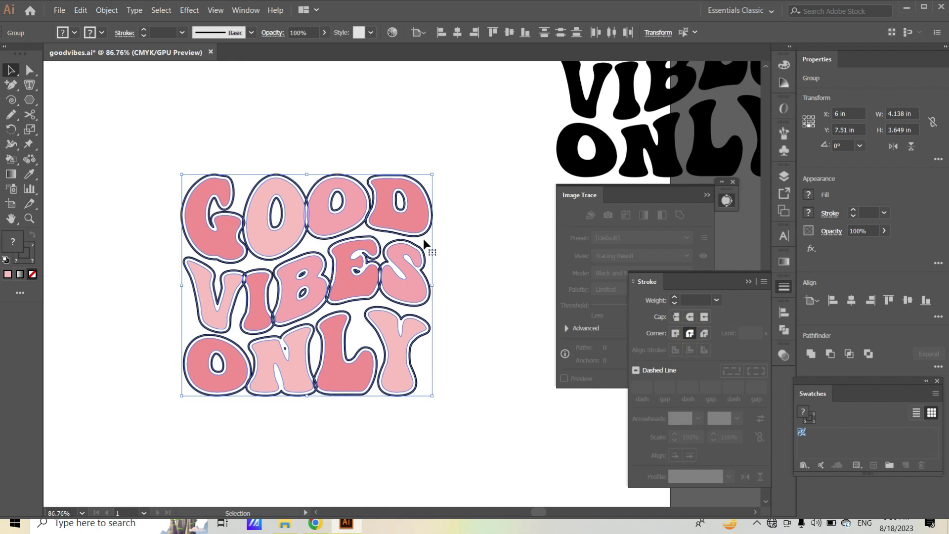
pyautogui.hotkey('ctrl', 'z')
# Ungroup the coloured letters of the word GOOD
pyautogui.scroll(1, 455, 238)
pyautogui.press('z')
pyautogui.moveTo(370, 253); pyautogui.dragTo(267, 258)
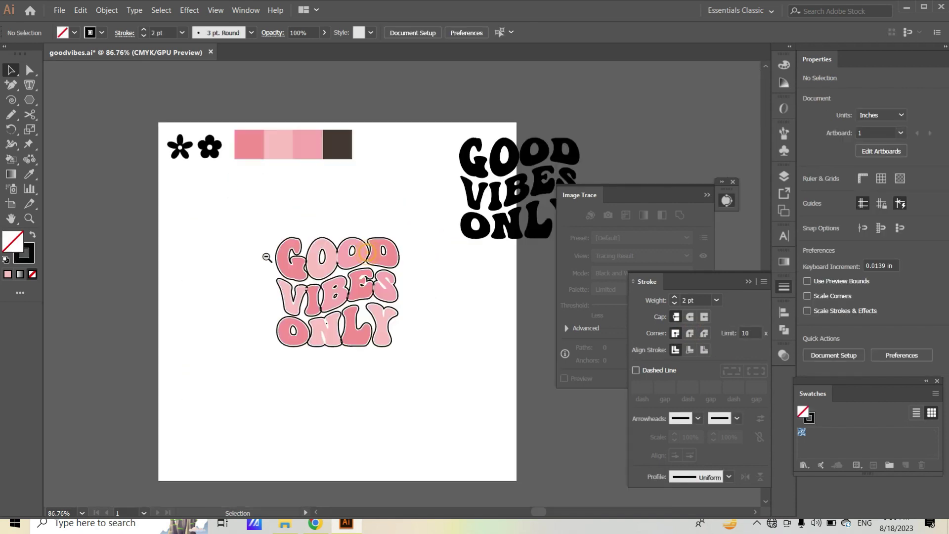
pyautogui.moveTo(321, 291); pyautogui.dragTo(371, 244)
pyautogui.moveTo(242, 244); pyautogui.dragTo(254, 263)
pyautogui.click(10, 70)
pyautogui.click(221, 150)
pyautogui.rightClick(239, 172)
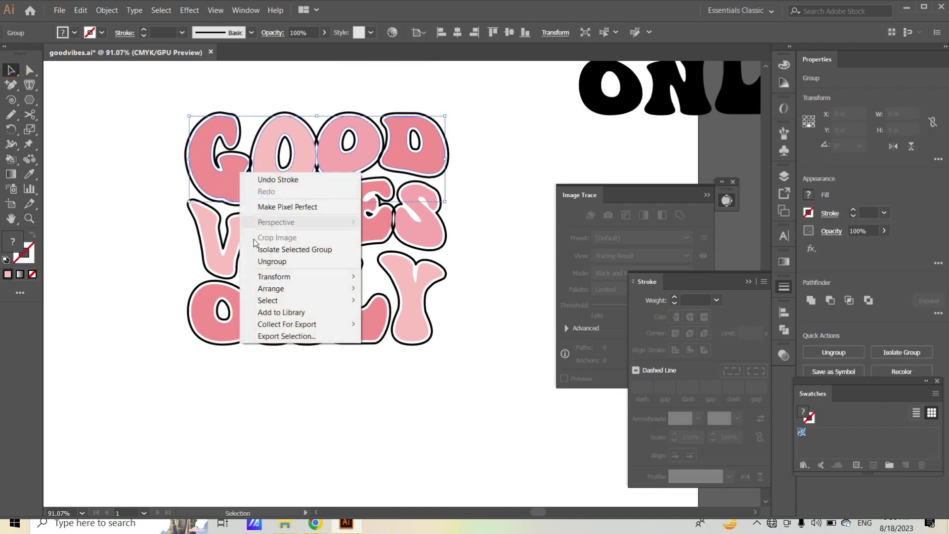
pyautogui.click(272, 261)
# Ungroup the black offset outline of the word GOOD
pyautogui.click(150, 185)
pyautogui.click(201, 164)
pyautogui.moveTo(165, 147); pyautogui.dragTo(210, 183)
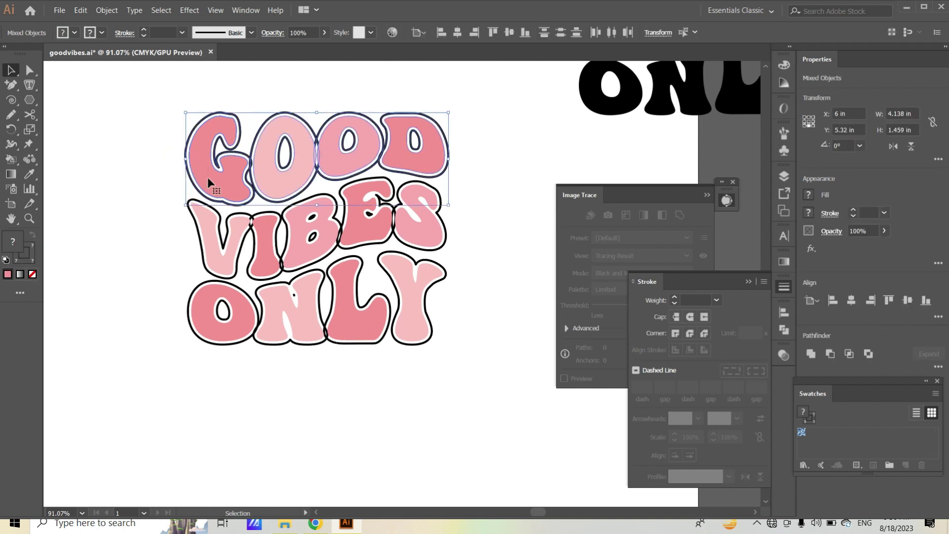
pyautogui.rightClick(208, 183)
pyautogui.click(152, 218)
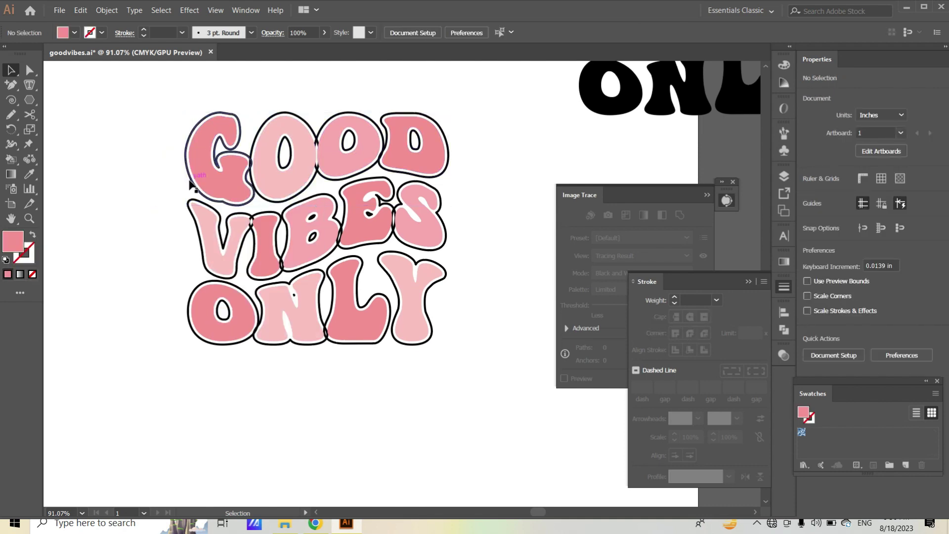
pyautogui.click(191, 186)
pyautogui.rightClick(192, 188)
pyautogui.click(218, 269)
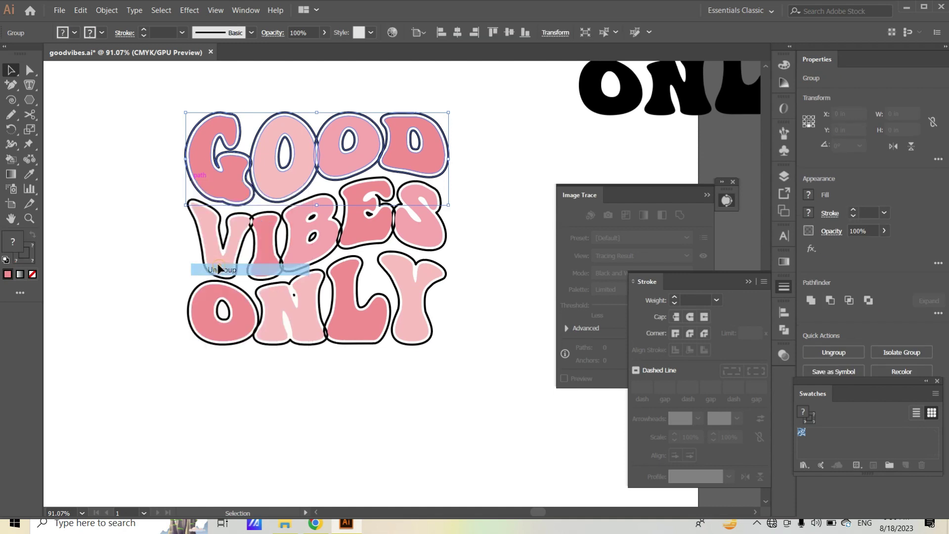
# Ungroup the black offset outline of the word VIBES
pyautogui.click(159, 222)
pyautogui.click(200, 263)
pyautogui.rightClick(205, 269)
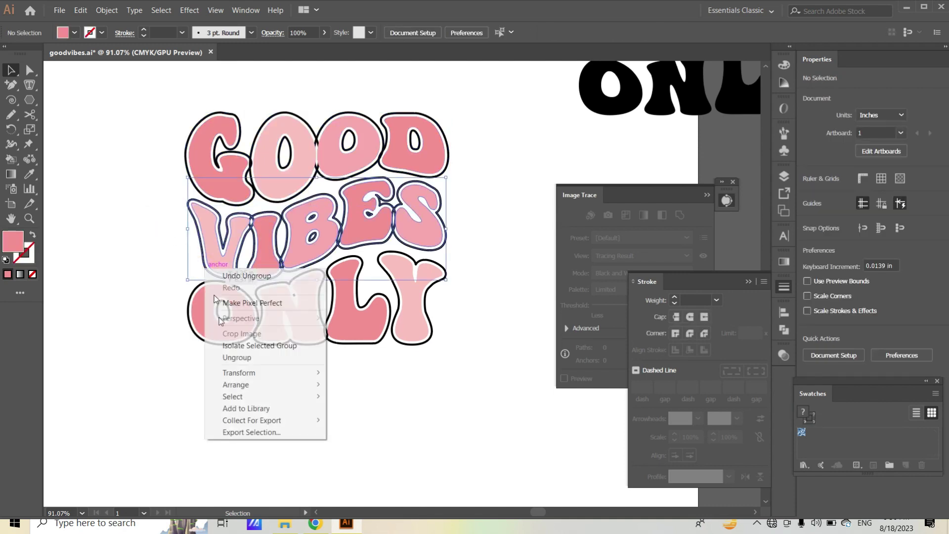
pyautogui.click(237, 357)
# Ungroup both the coloured letters and the black offset outline of the word ONLY
pyautogui.click(242, 334)
pyautogui.rightClick(244, 331)
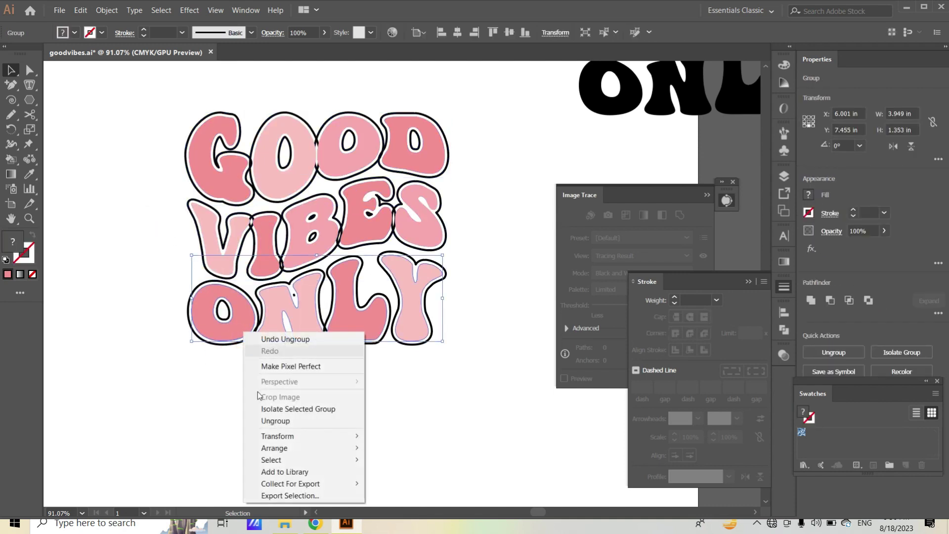
pyautogui.click(273, 419)
pyautogui.click(310, 407)
pyautogui.click(241, 345)
pyautogui.rightClick(242, 345)
pyautogui.click(289, 262)
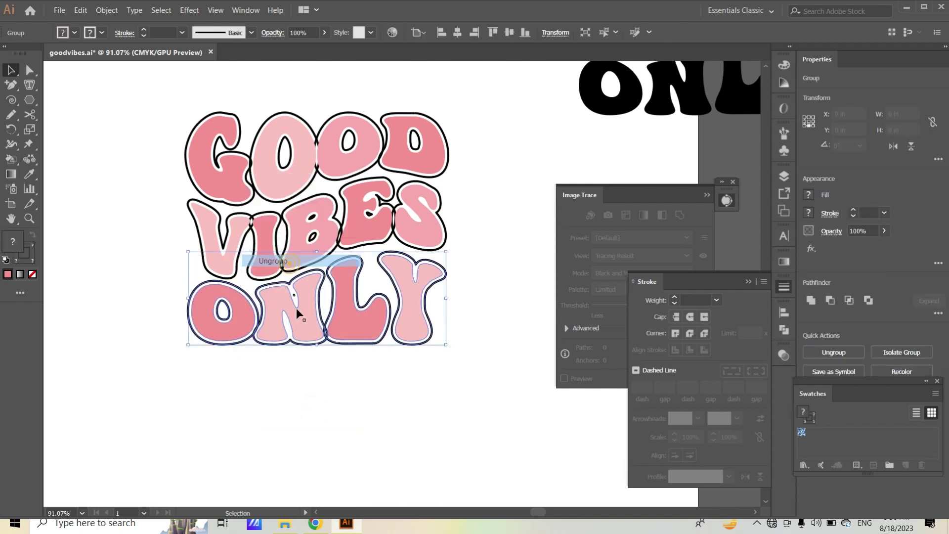
pyautogui.click(296, 364)
# Spread the ends of ONLY with their outlines, moving the O left to about X 4.39 in and the Y right to about X 7.64 in
pyautogui.click(207, 319)
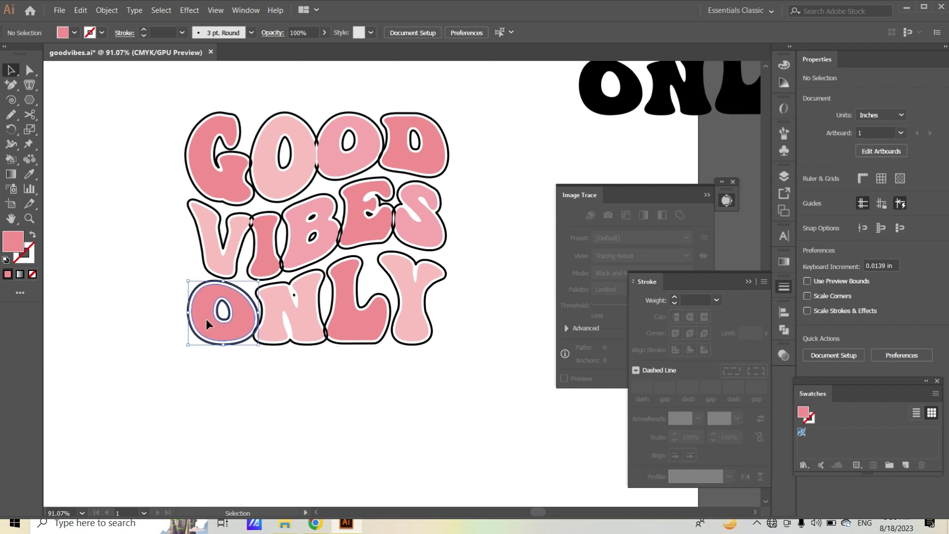
pyautogui.hotkey('shift', 'Left')
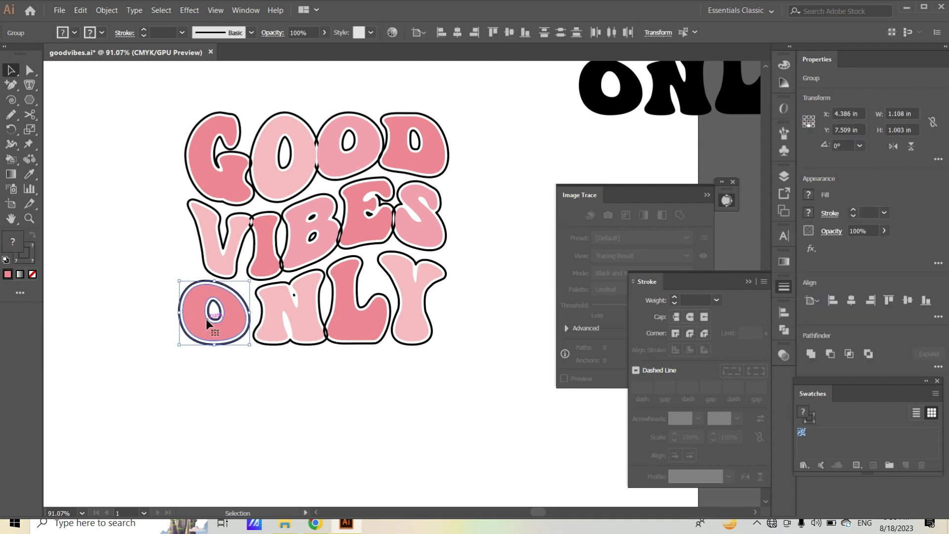
pyautogui.click(420, 331)
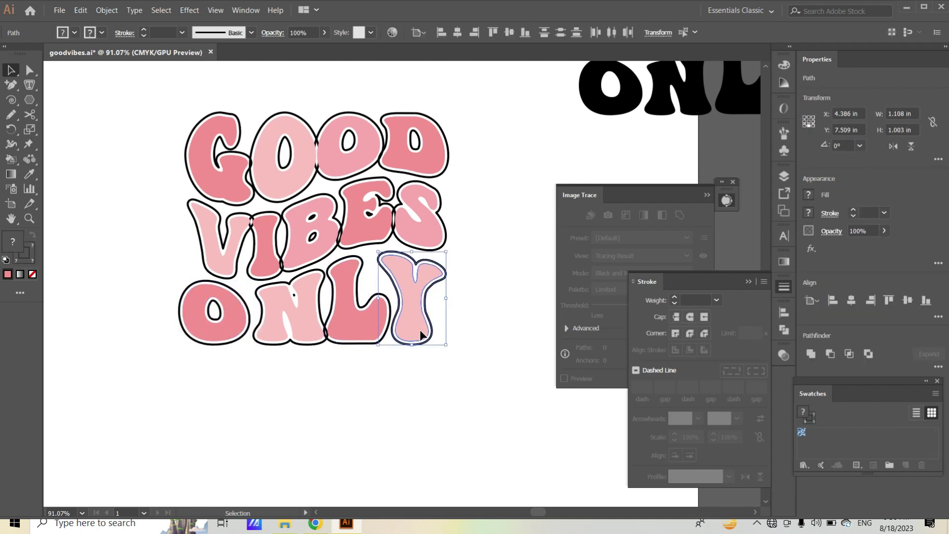
pyautogui.hotkey('shift', 'Right')
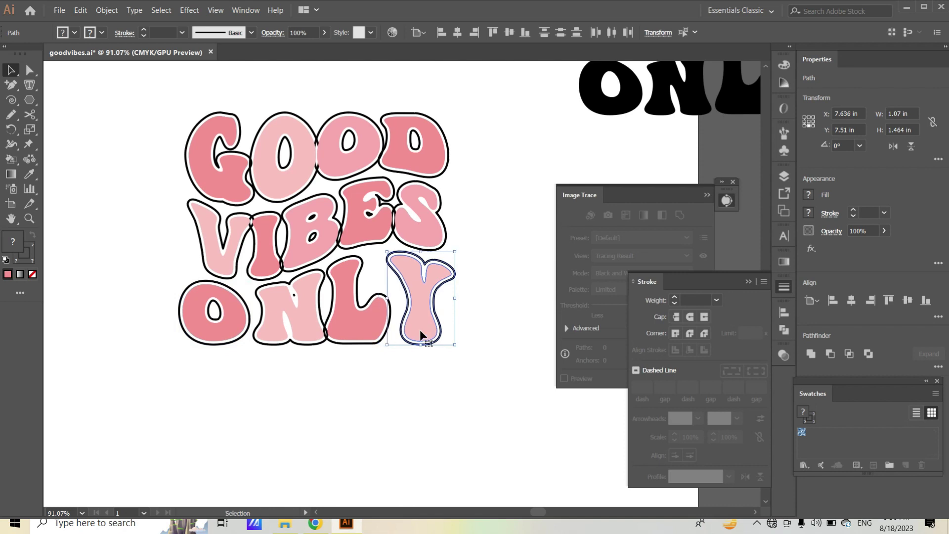
# Move the L of ONLY with its outline right to about X 6.77 in, evening the gaps to N and Y
pyautogui.click(362, 340)
pyautogui.press('Right')
pyautogui.press('Right')
pyautogui.press('Right')
pyautogui.press('Right')
pyautogui.press('Right')
pyautogui.press('Right')
pyautogui.press('Right')
pyautogui.press('Right')
pyautogui.press('Right')
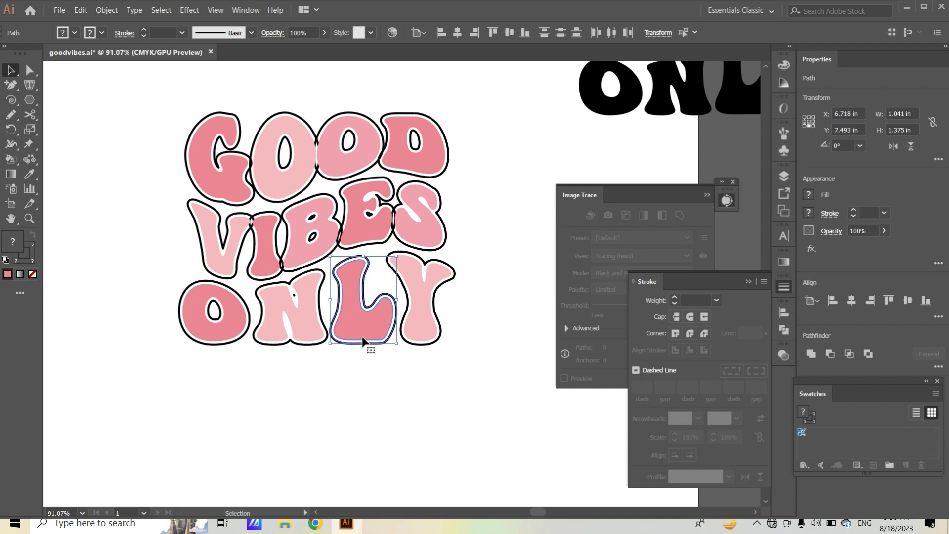
pyautogui.press('Right')
pyautogui.press('Right')
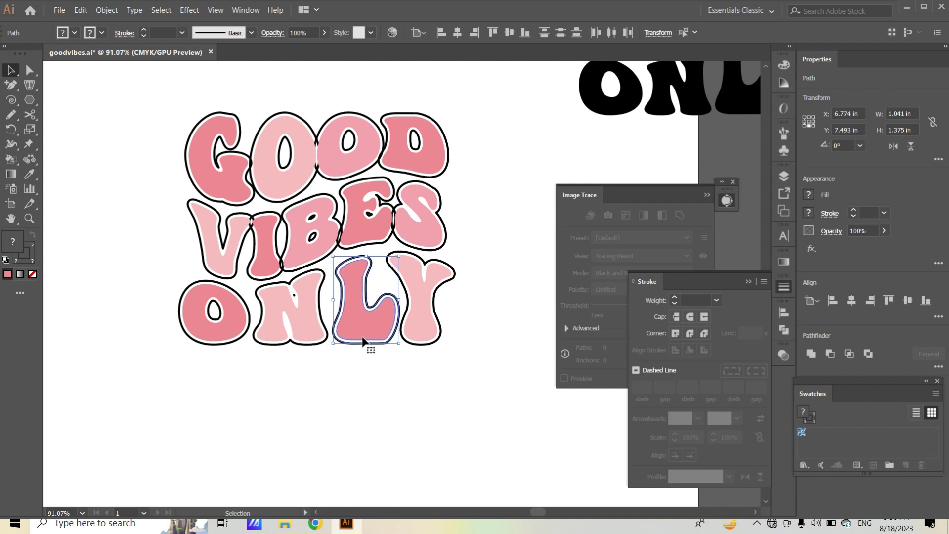
# Ungroup the coloured letters of the word VIBES
pyautogui.click(313, 335)
pyautogui.scroll(2, 314, 335)
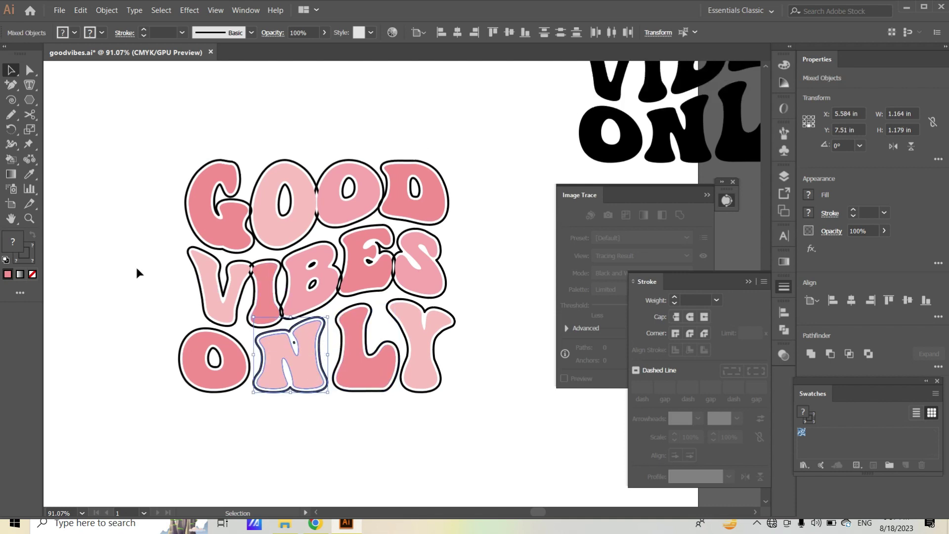
pyautogui.click(217, 296)
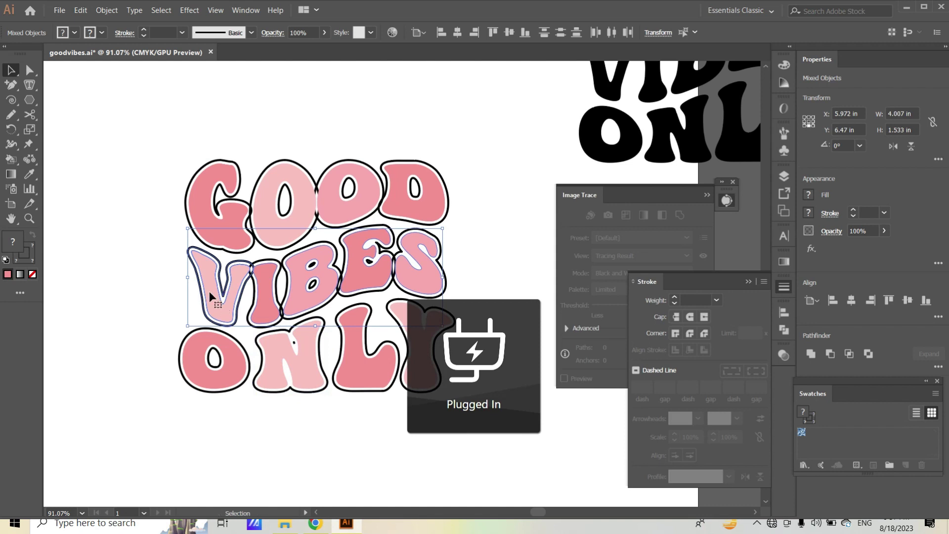
pyautogui.click(122, 266)
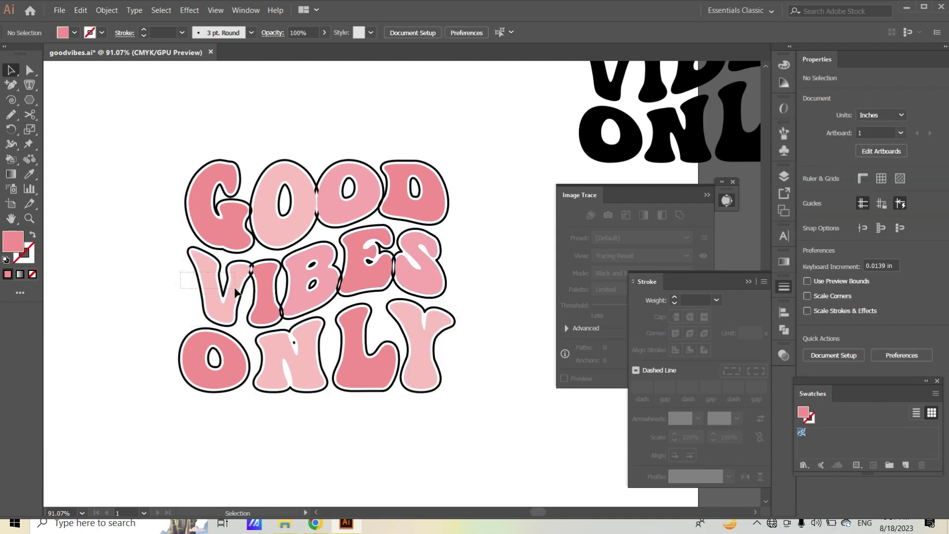
pyautogui.click(191, 286)
pyautogui.rightClick(241, 285)
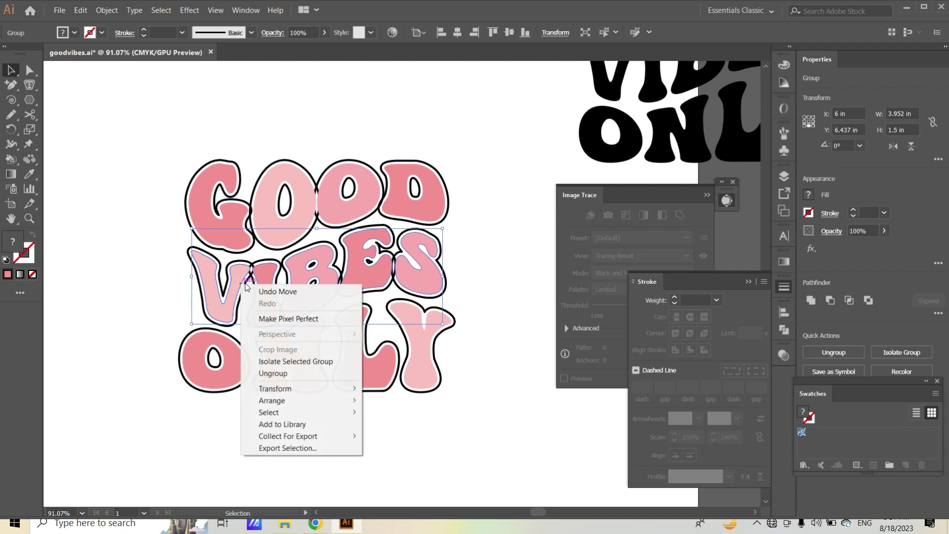
pyautogui.click(267, 372)
pyautogui.click(169, 279)
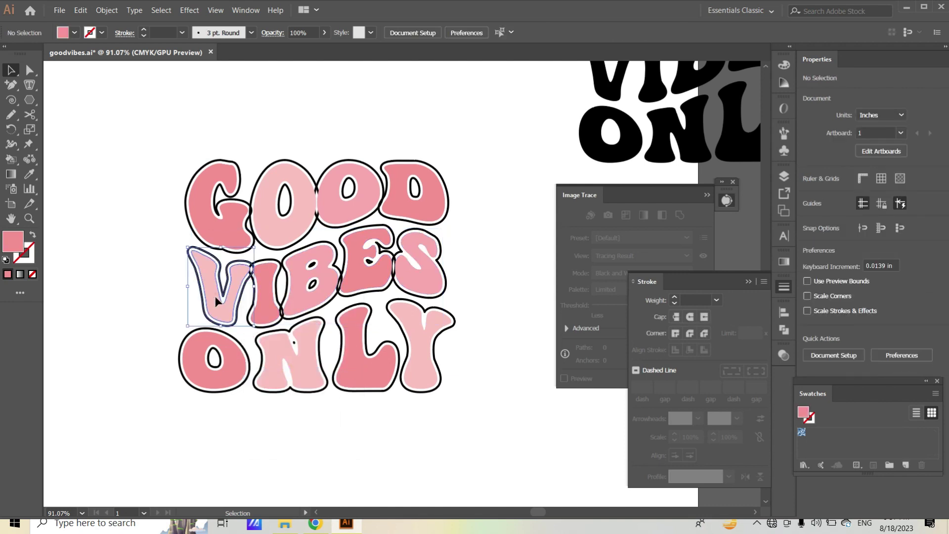
# Spread the ends of VIBES with their outlines, moving the V left to about X 4.35 in and the S right to about X 7.74 in
pyautogui.click(217, 301)
pyautogui.moveTo(216, 302); pyautogui.dragTo(208, 301)
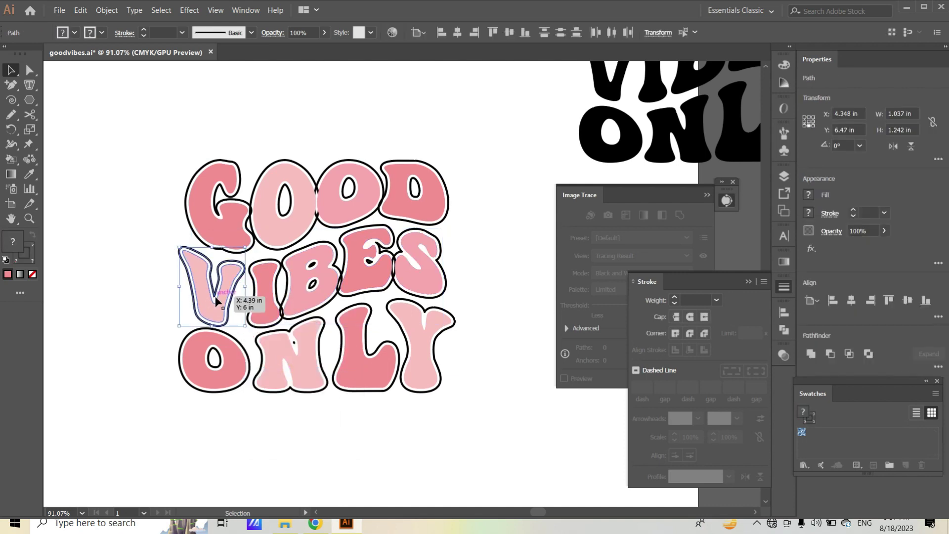
pyautogui.click(418, 299)
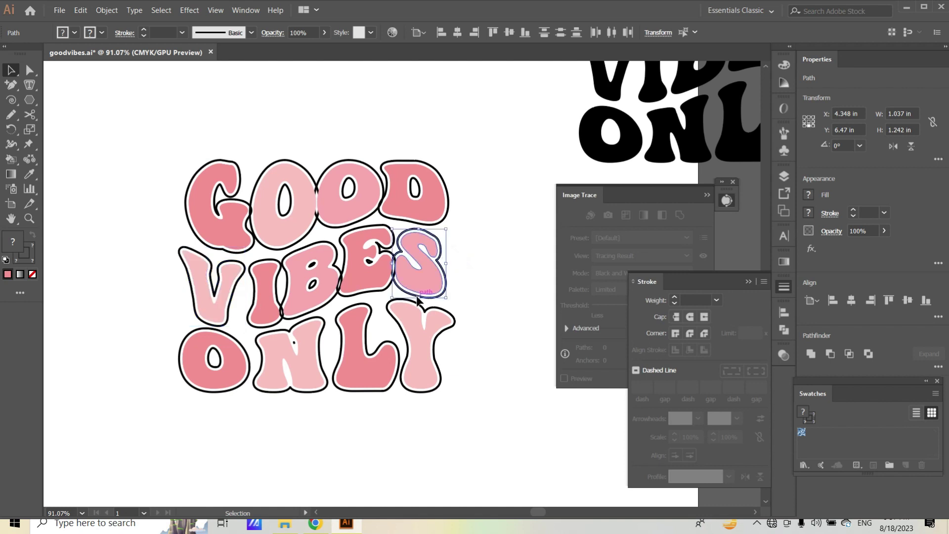
pyautogui.hotkey('shift', 'Right')
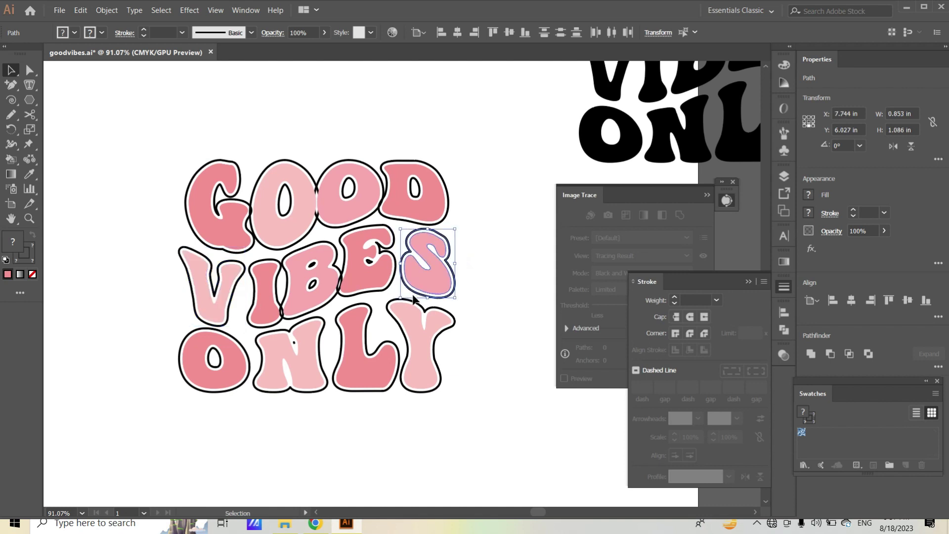
# Shift the V and I of VIBES with their outlines further left, to about X 4.21 in and X 5.05 in
pyautogui.click(369, 262)
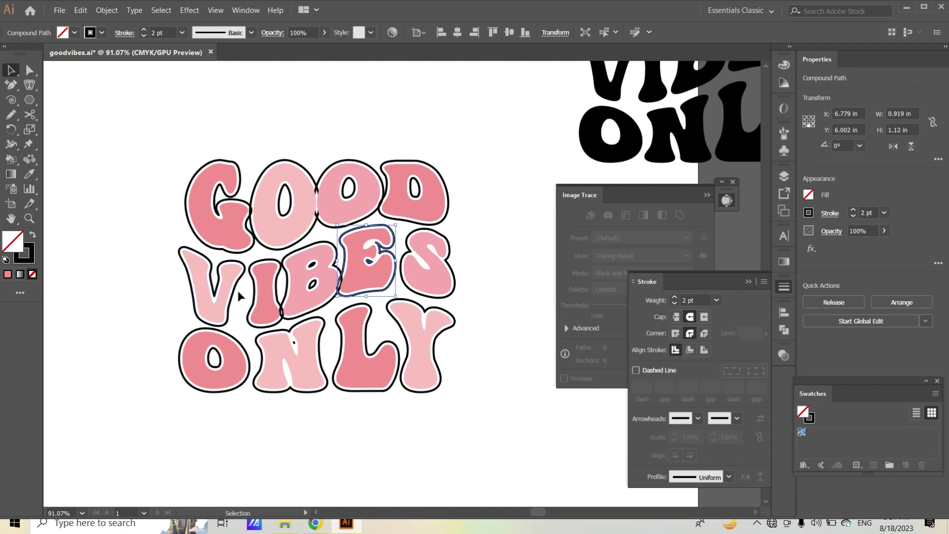
pyautogui.click(270, 315)
pyautogui.moveTo(270, 315); pyautogui.dragTo(263, 315)
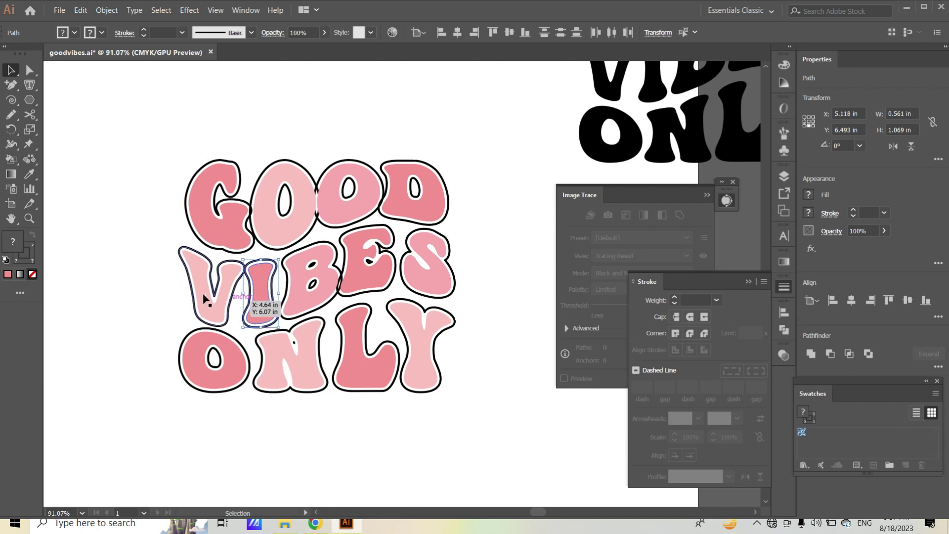
pyautogui.moveTo(205, 299); pyautogui.dragTo(196, 298)
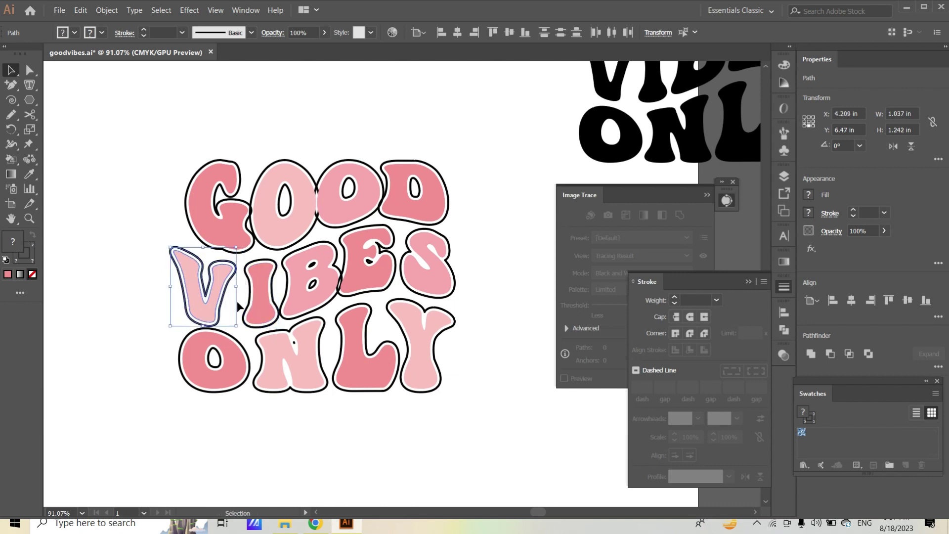
pyautogui.click(265, 305)
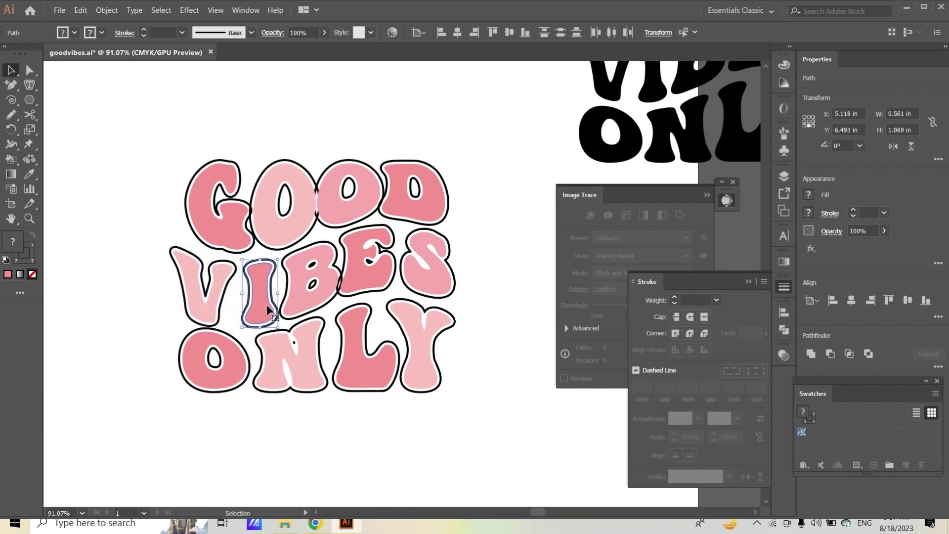
# Move the E of VIBES with its outline slightly right and the S with its outline right to about X 7.86 in
pyautogui.moveTo(472, 257); pyautogui.dragTo(404, 282)
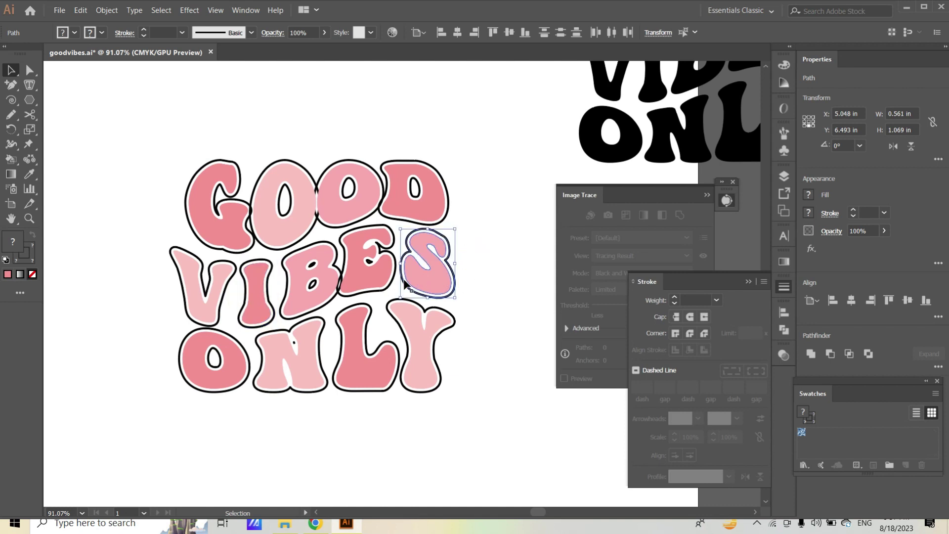
pyautogui.click(376, 282)
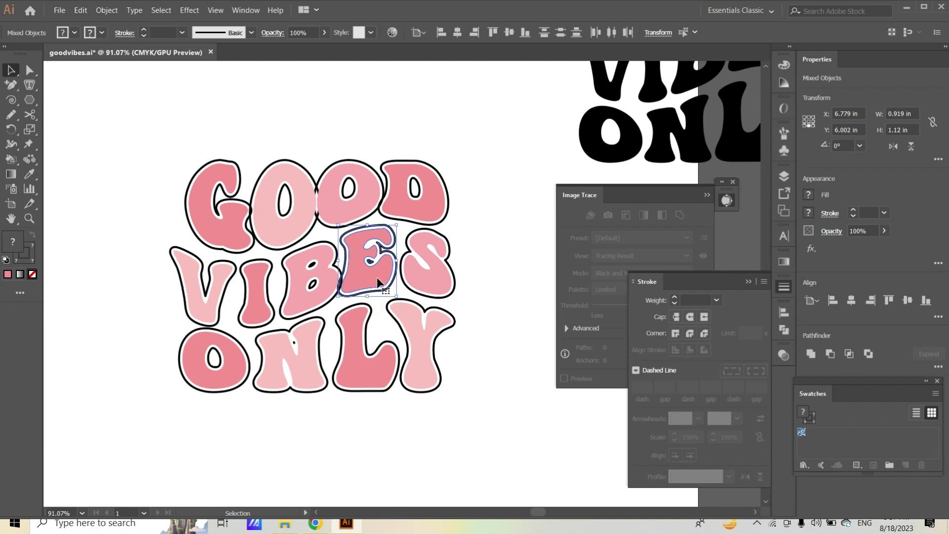
pyautogui.click(446, 286)
pyautogui.press('Right')
pyautogui.press('Right')
pyautogui.press('Right')
pyautogui.press('Right')
pyautogui.press('Right')
pyautogui.press('Right')
pyautogui.press('Right')
pyautogui.press('Right')
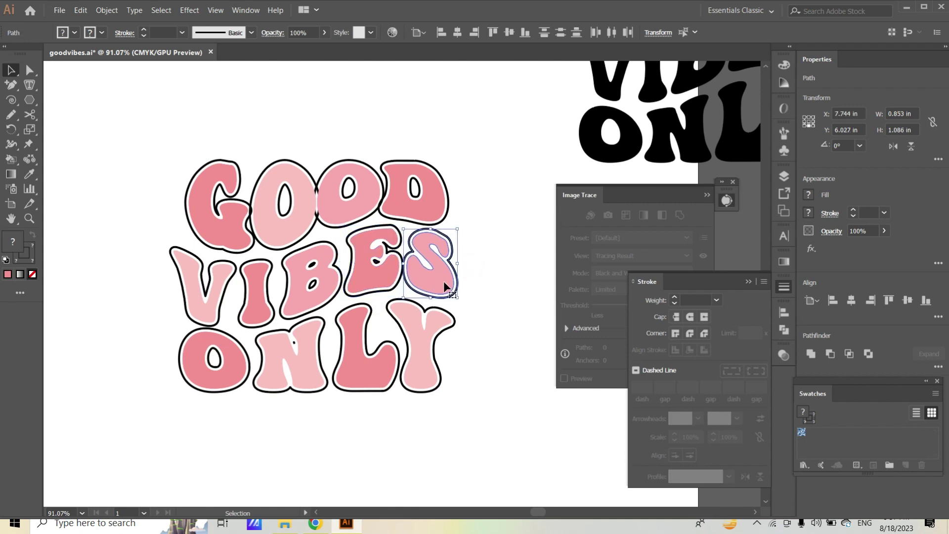
# Move the D of GOOD with its outline slightly right, away from the neighbouring O
pyautogui.scroll(2, 443, 281)
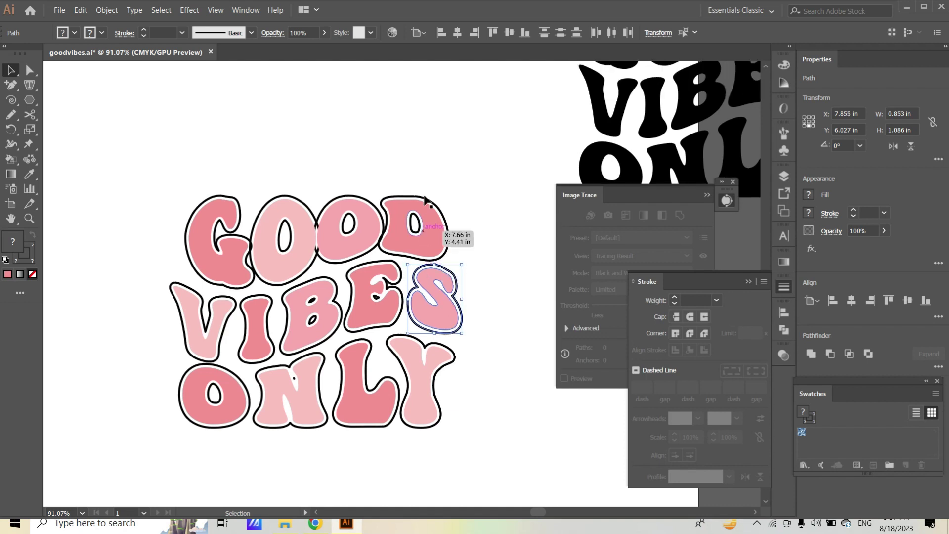
pyautogui.click(417, 230)
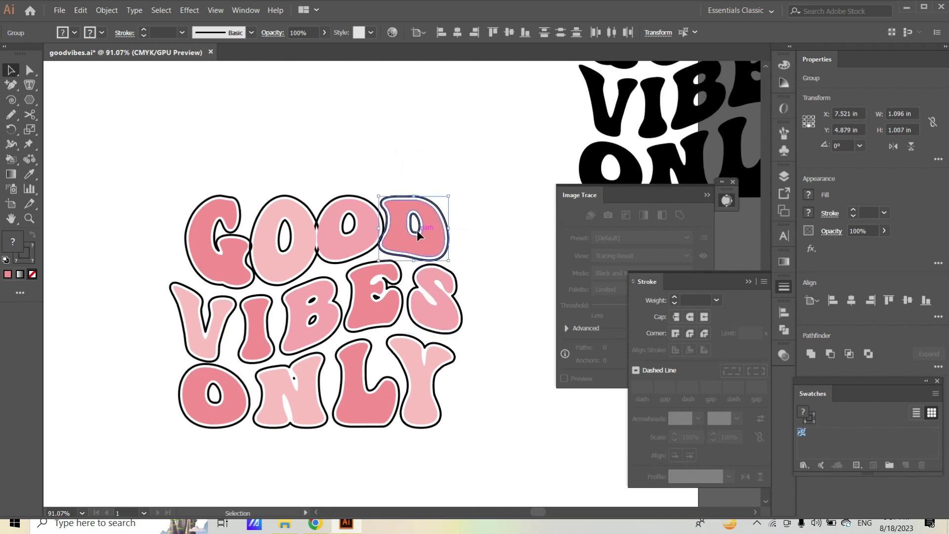
pyautogui.press('Right')
pyautogui.press('Right')
pyautogui.press('Right')
pyautogui.press('Right')
pyautogui.press('Right')
pyautogui.press('Right')
pyautogui.press('Right')
pyautogui.press('Right')
pyautogui.press('Right')
pyautogui.press('Right')
pyautogui.press('Right')
pyautogui.press('Right')
pyautogui.press('Right')
pyautogui.press('Right')
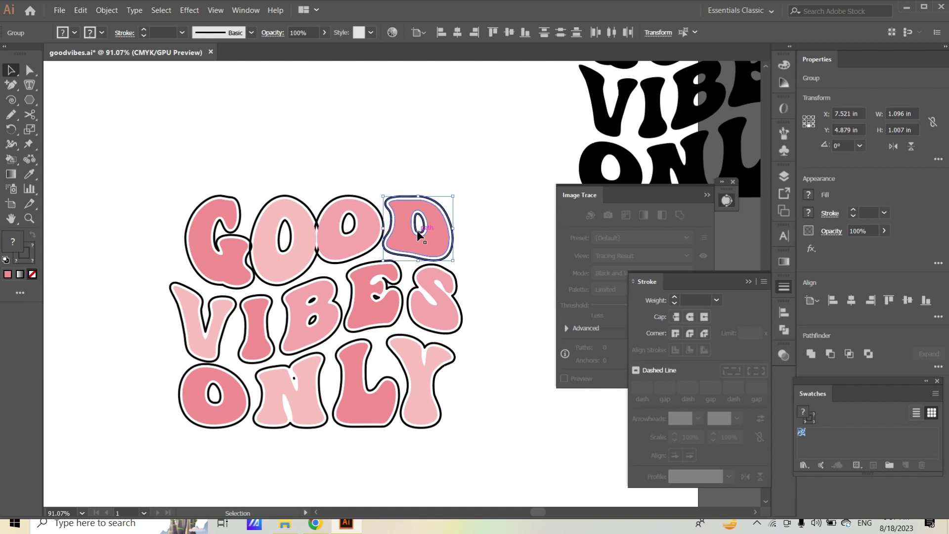
# Move the G of GOOD with its outline left to about X 4.33 in, clear of the first O
pyautogui.moveTo(187, 165); pyautogui.dragTo(237, 244)
pyautogui.press('Left')
pyautogui.press('Left')
pyautogui.press('Left')
pyautogui.press('Left')
pyautogui.press('Left')
pyautogui.press('Left')
pyautogui.press('Left')
pyautogui.press('Left')
pyautogui.press('Left')
pyautogui.press('Left')
pyautogui.press('Left')
pyautogui.press('Left')
pyautogui.press('Left')
pyautogui.press('Left')
pyautogui.press('Left')
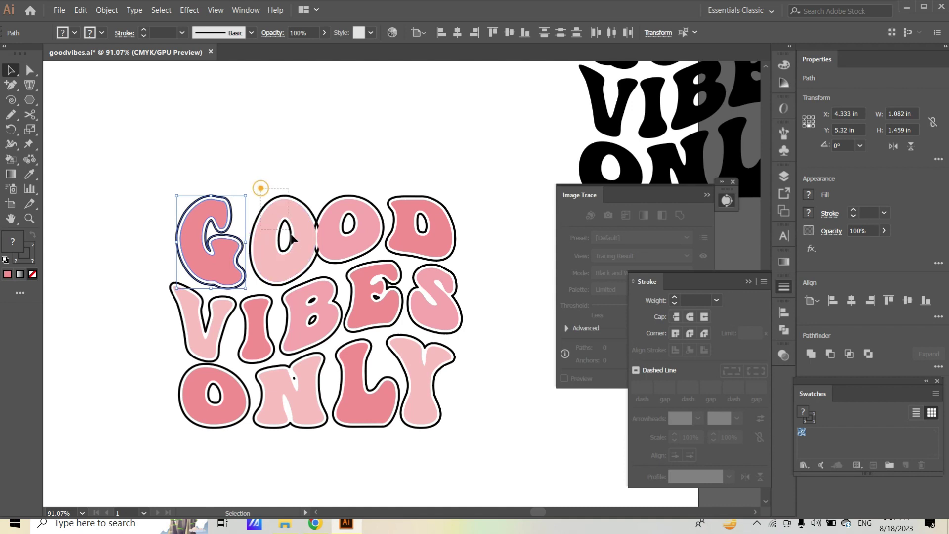
# Move the first O of GOOD with its outline left to about X 5.43 in
pyautogui.moveTo(259, 187); pyautogui.dragTo(293, 242)
pyautogui.press('Left')
pyautogui.press('Left')
pyautogui.press('Left')
pyautogui.press('Left')
pyautogui.press('Left')
pyautogui.press('Left')
pyautogui.press('Left')
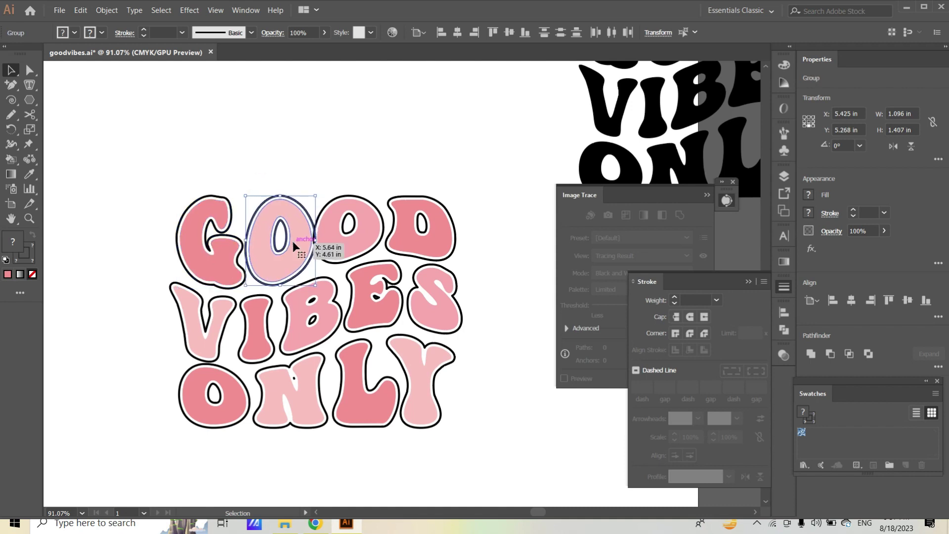
# Narrow the second O of GOOD with its outline to about 1.04 in wide and nudge it slightly right, away from the first O
pyautogui.click(347, 222)
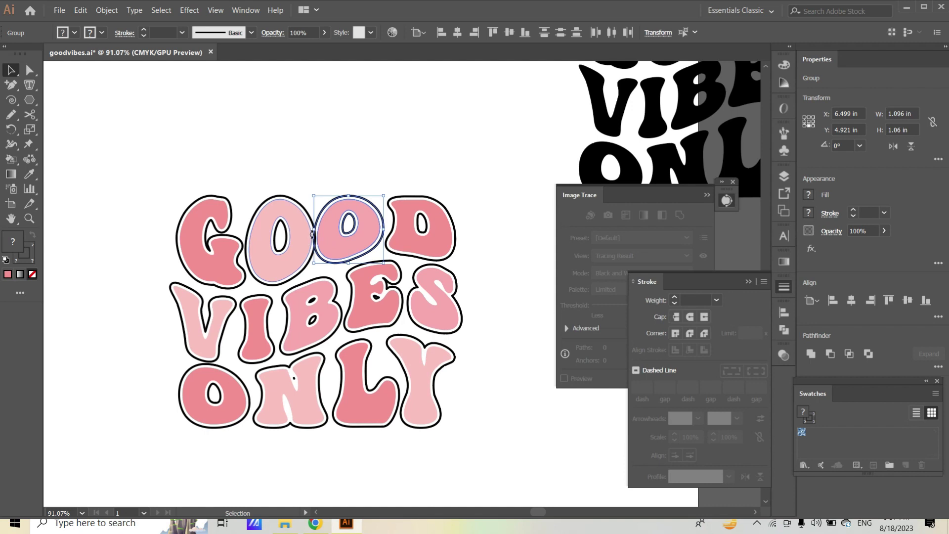
pyautogui.moveTo(317, 229); pyautogui.dragTo(317, 229)
pyautogui.press('Right')
pyautogui.press('Right')
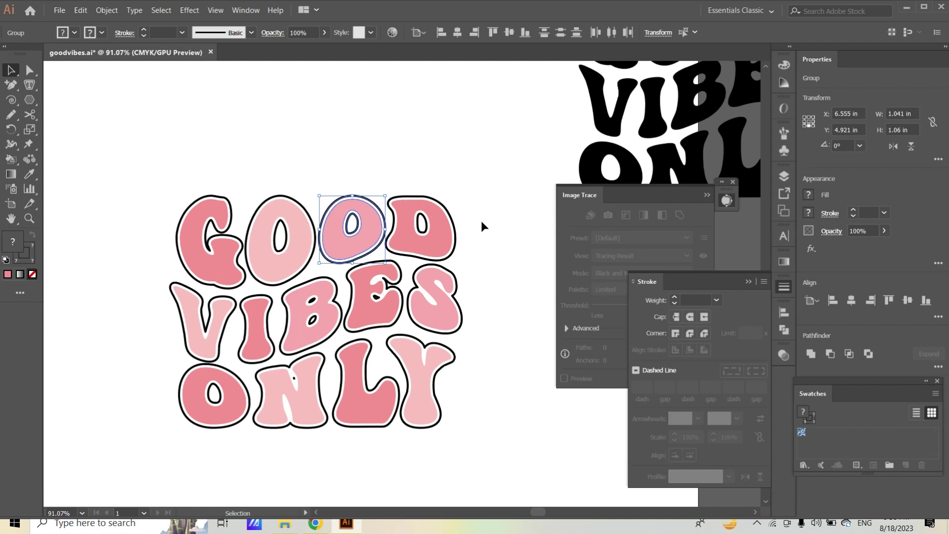
pyautogui.click(471, 242)
pyautogui.click(369, 259)
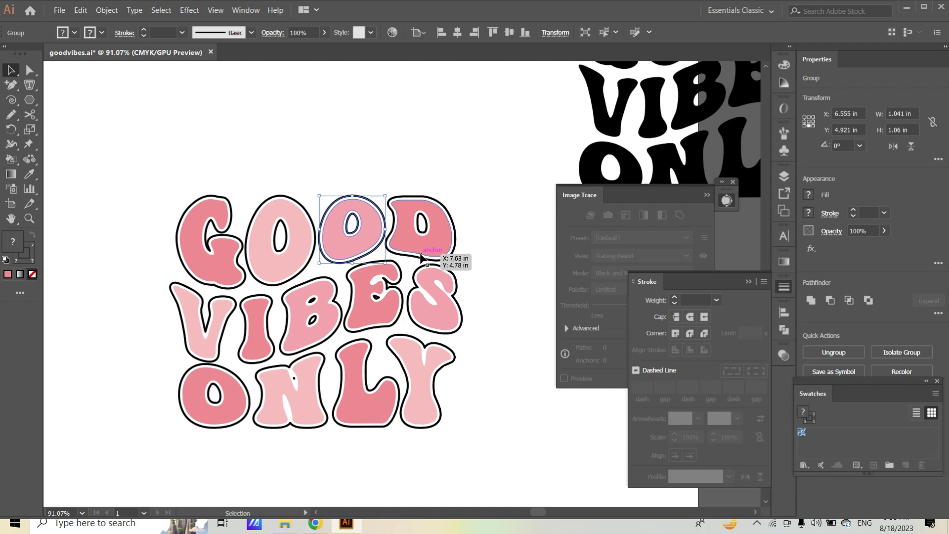
# Remove the stray outline fragment inside the upper notch of the N in ONLY with Shape Builder
pyautogui.scroll(-3, 421, 256)
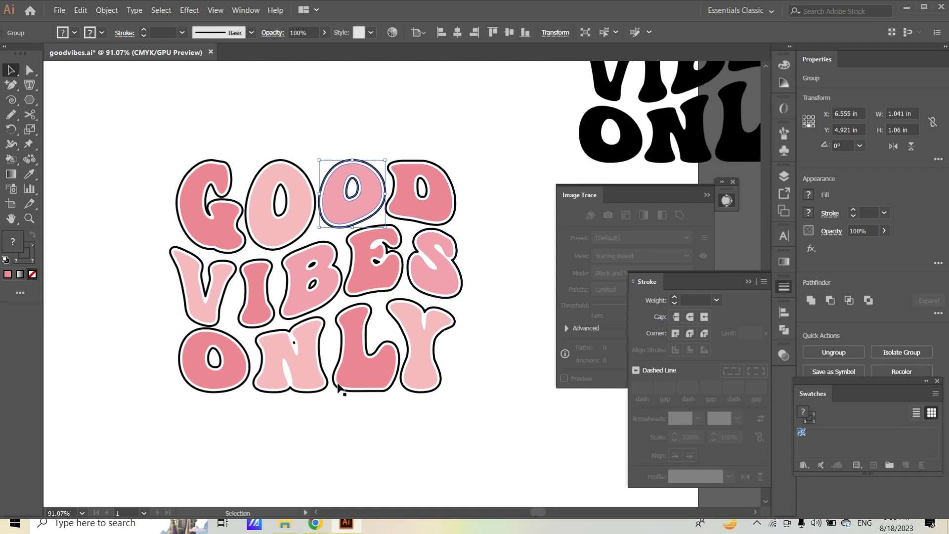
pyautogui.click(298, 343)
pyautogui.press('z')
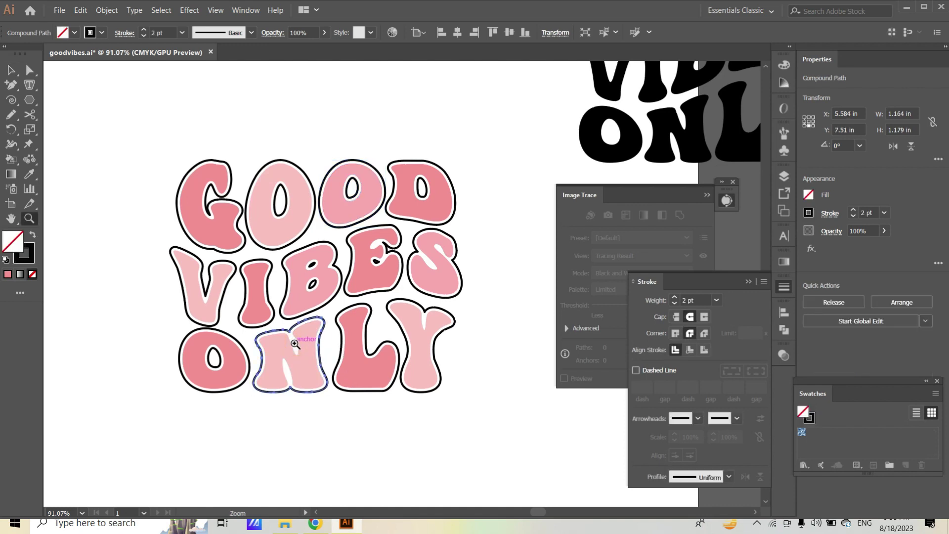
pyautogui.click(298, 343)
pyautogui.click(29, 174)
pyautogui.click(292, 325)
# Pull the lower notch point of the N's outline upward into the gap between its legs with the Curvature tool
pyautogui.press('z')
pyautogui.moveTo(296, 325); pyautogui.dragTo(258, 342)
pyautogui.moveTo(327, 295)
pyautogui.mouseDown()
pyautogui.moveTo(280, 361)
pyautogui.moveTo(332, 312)
pyautogui.mouseUp()
pyautogui.click(307, 381)
pyautogui.click(244, 408)
pyautogui.moveTo(10, 87); pyautogui.dragTo(74, 132)
pyautogui.moveTo(286, 393); pyautogui.dragTo(284, 371)
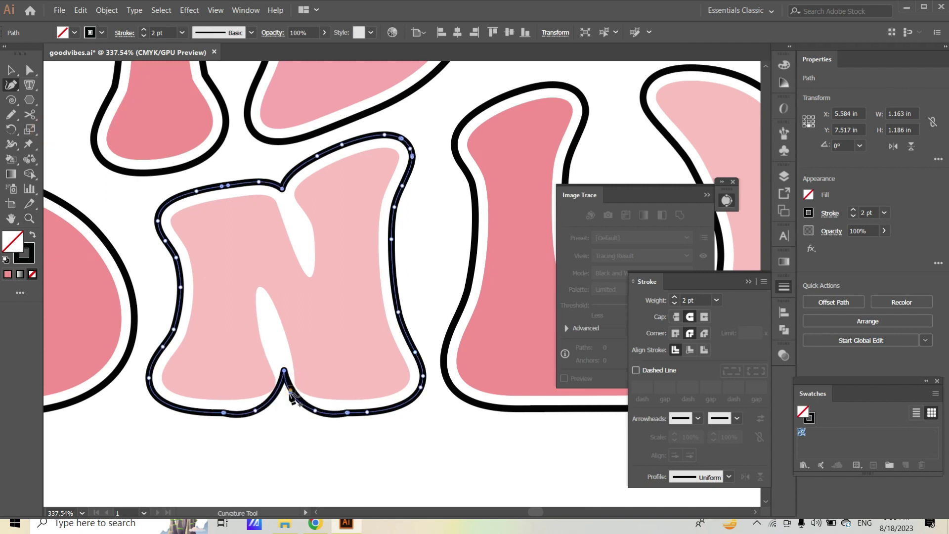
pyautogui.click(273, 397)
pyautogui.scroll(-3, 254, 392)
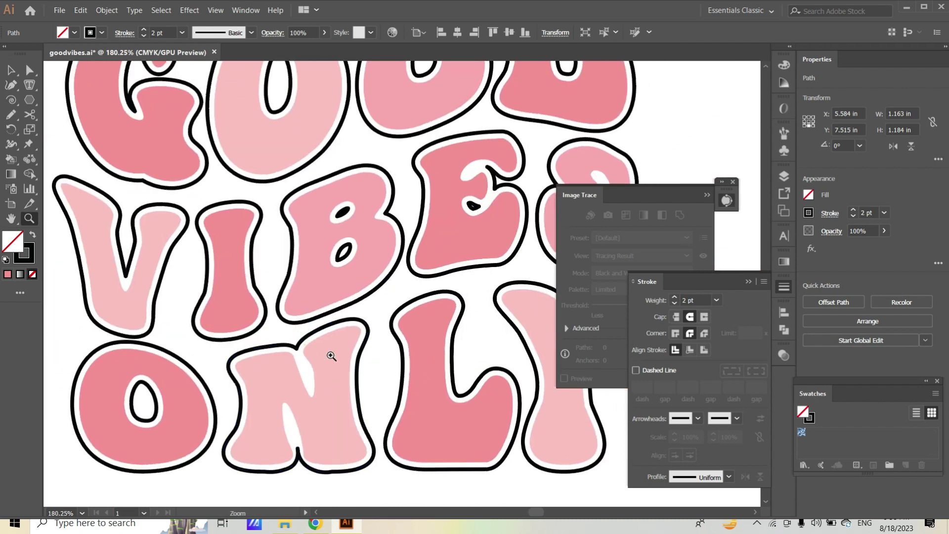
# Pull the upper notch point of the N's outline downward to deepen the notch between its two strokes
pyautogui.click(331, 356)
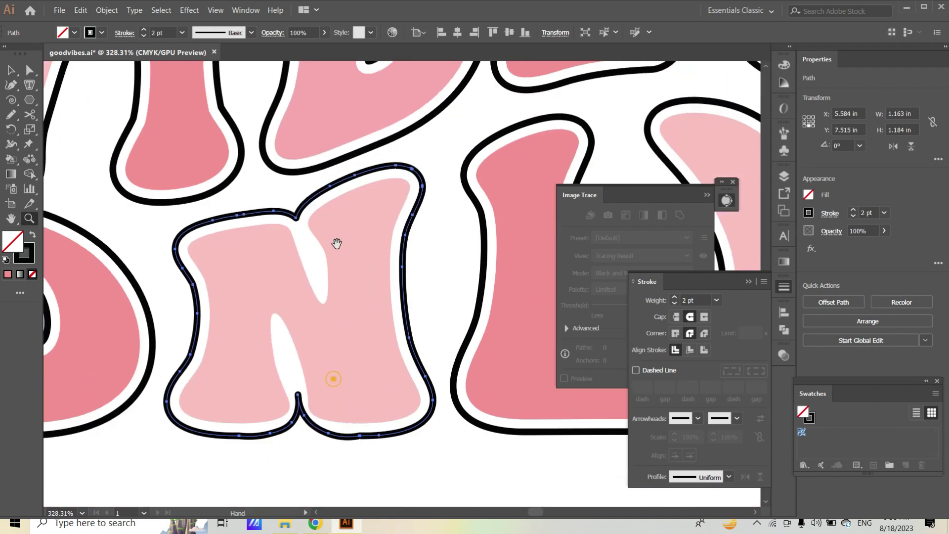
pyautogui.moveTo(294, 219)
pyautogui.mouseDown()
pyautogui.moveTo(290, 237)
pyautogui.moveTo(304, 249)
pyautogui.mouseUp()
pyautogui.scroll(-1, 311, 206)
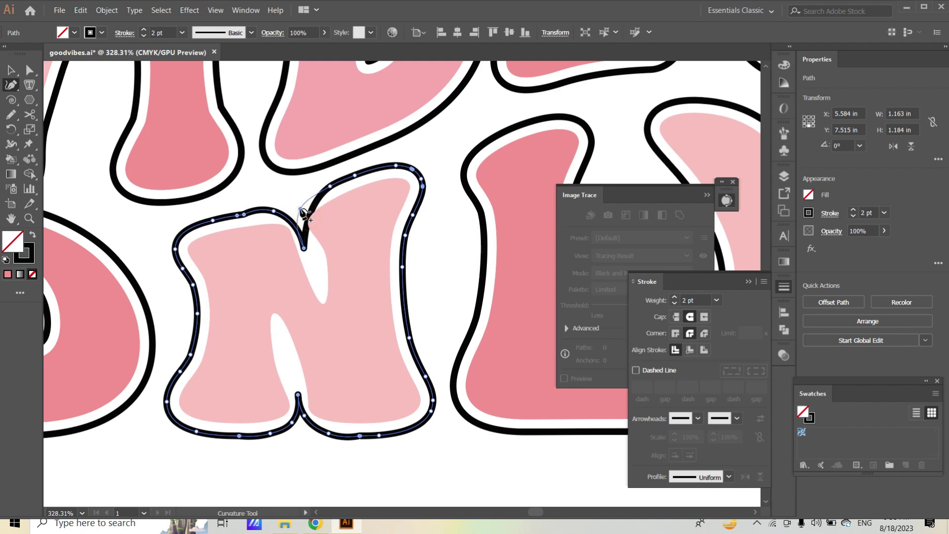
pyautogui.scroll(2, 318, 254)
pyautogui.scroll(-3, 330, 272)
pyautogui.scroll(-3, 331, 272)
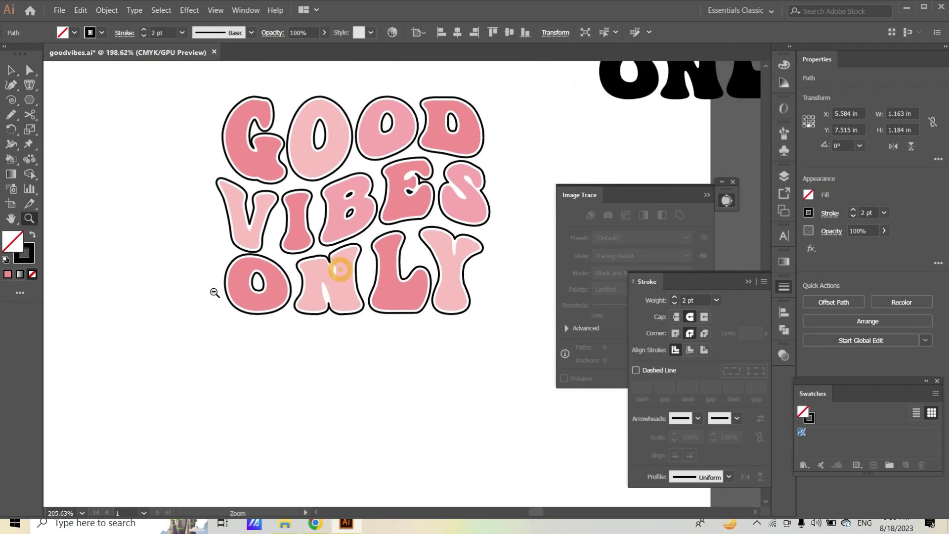
# Delete the small closed outline piece in the lower opening of the E in VIBES
pyautogui.scroll(1, 346, 269)
pyautogui.scroll(5, 355, 317)
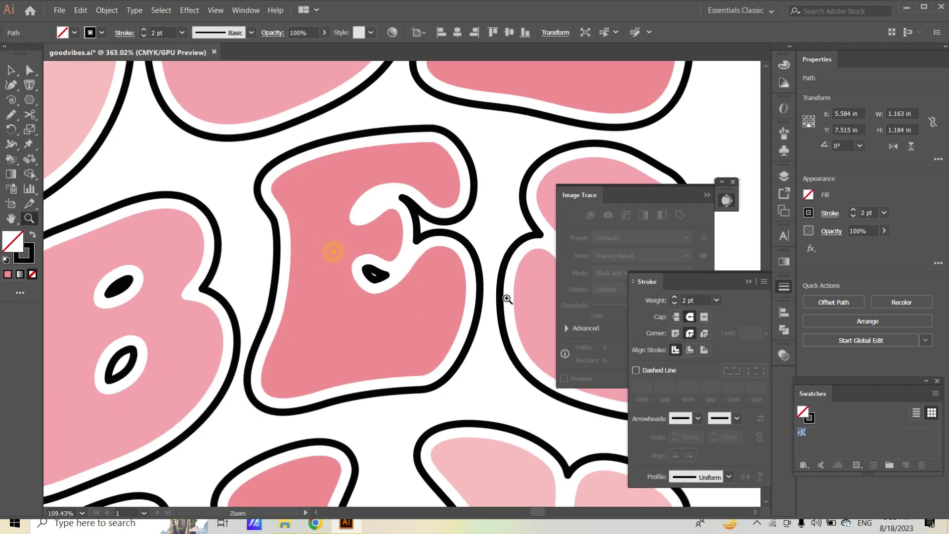
pyautogui.click(11, 84)
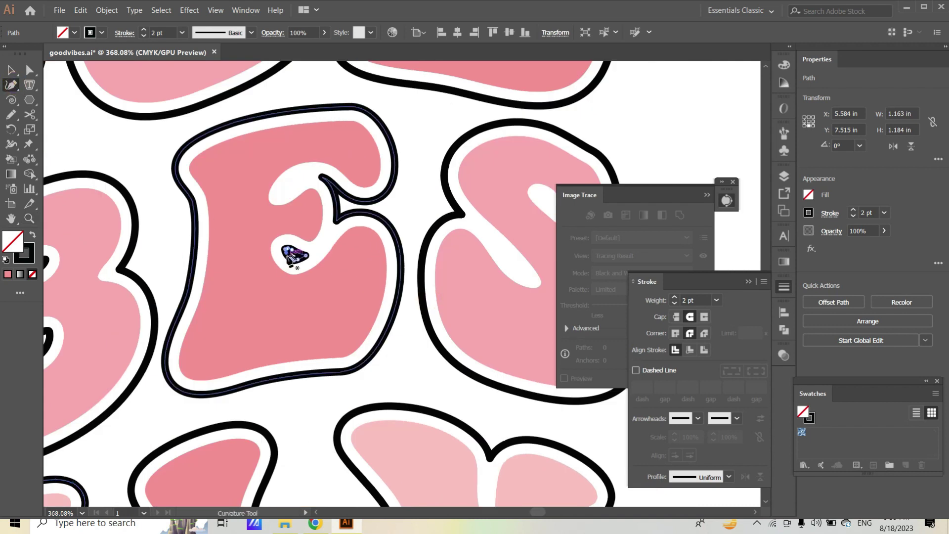
pyautogui.click(292, 255)
pyautogui.click(15, 72)
pyautogui.press('Delete')
# Reshape the E outline's inner notch by moving its corner point down into the lower opening and deleting the two extra neighbouring anchor points
pyautogui.click(11, 84)
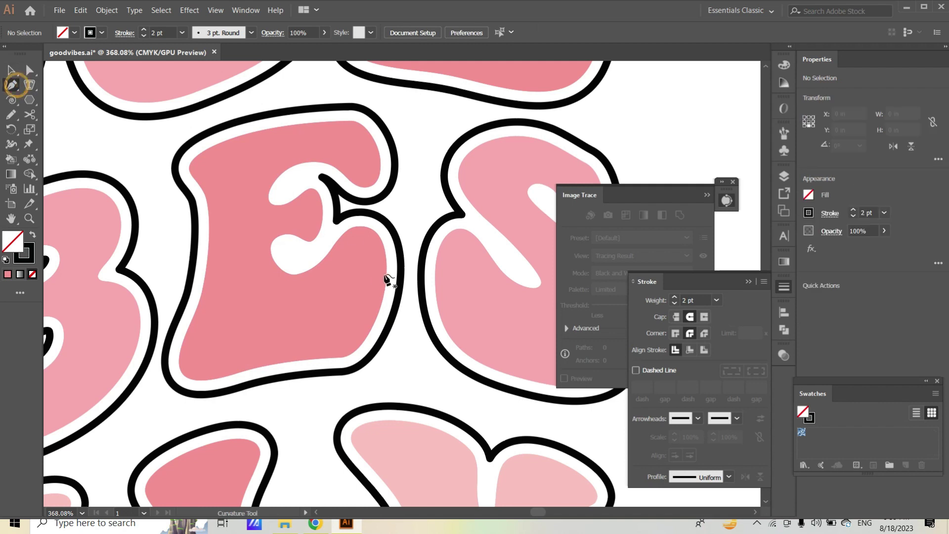
pyautogui.click(336, 213)
pyautogui.moveTo(335, 221); pyautogui.dragTo(328, 233)
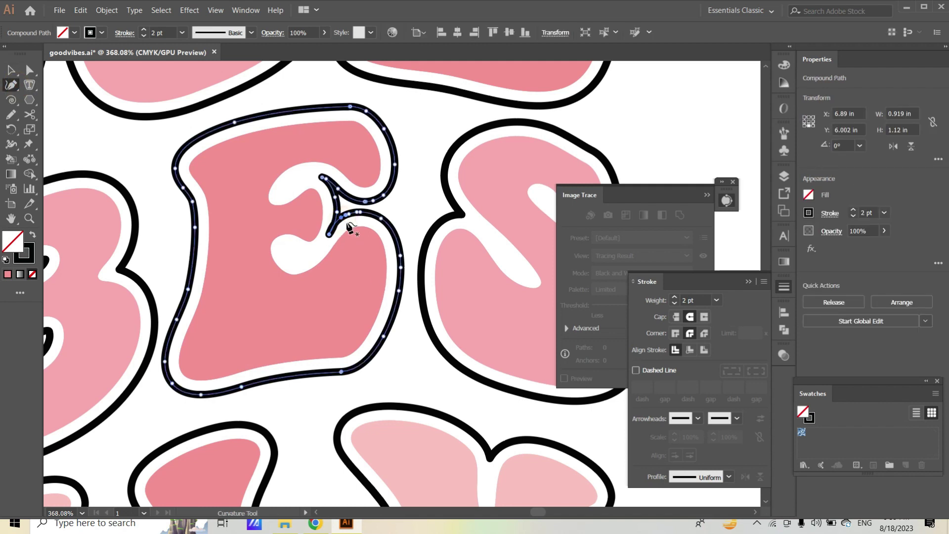
pyautogui.click(346, 215)
pyautogui.press('Delete')
pyautogui.click(338, 212)
pyautogui.press('Delete')
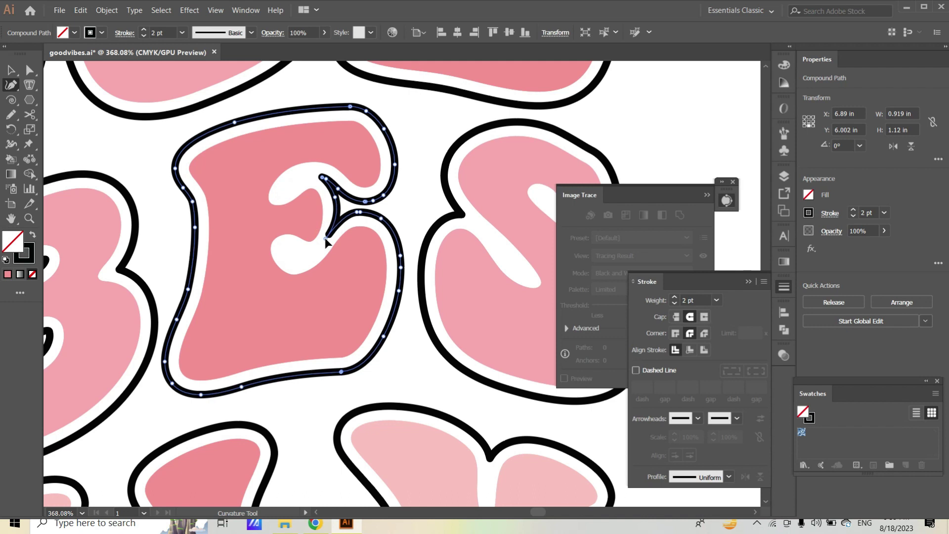
pyautogui.scroll(-10, 331, 243)
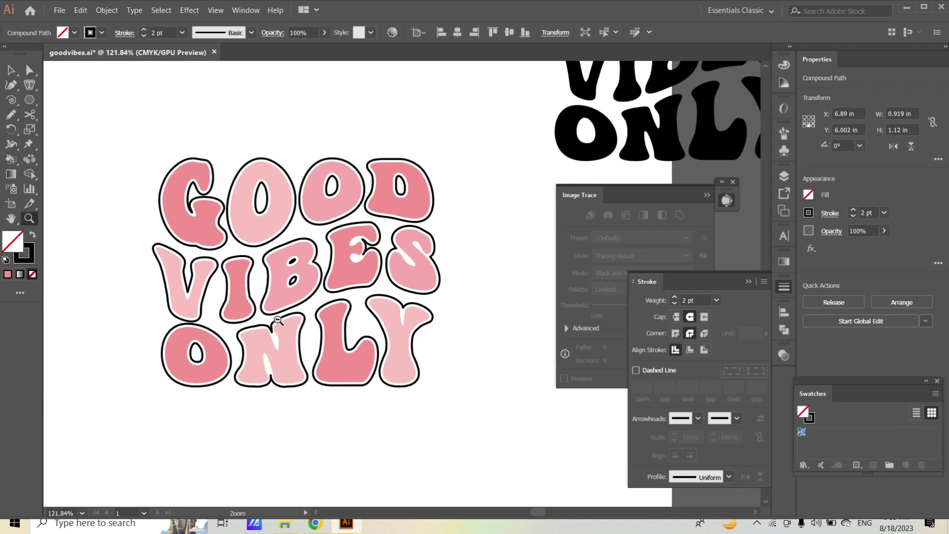
pyautogui.press('v')
pyautogui.click(181, 183)
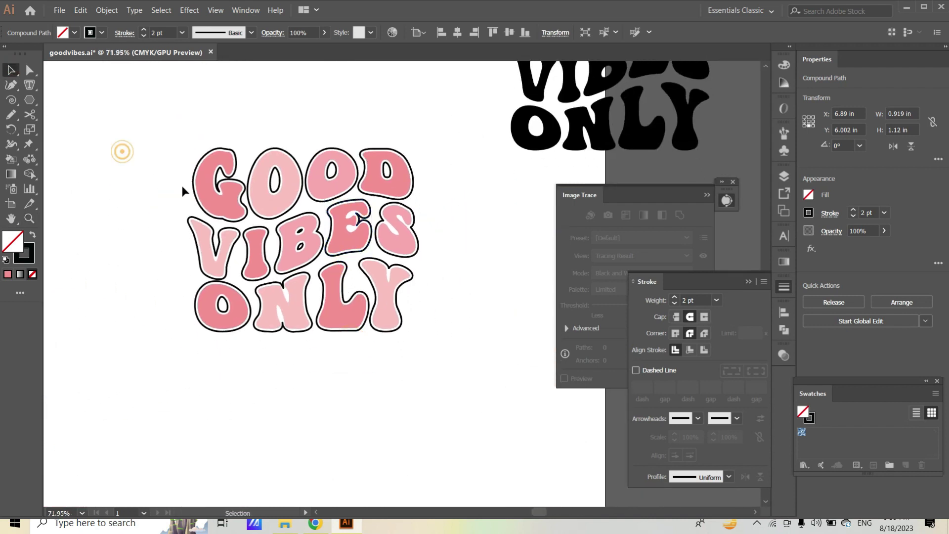
# Place the two black flower shapes side by side just above the word GOOD
pyautogui.scroll(2, 188, 191)
pyautogui.scroll(1, 137, 196)
pyautogui.moveTo(142, 151); pyautogui.dragTo(216, 176)
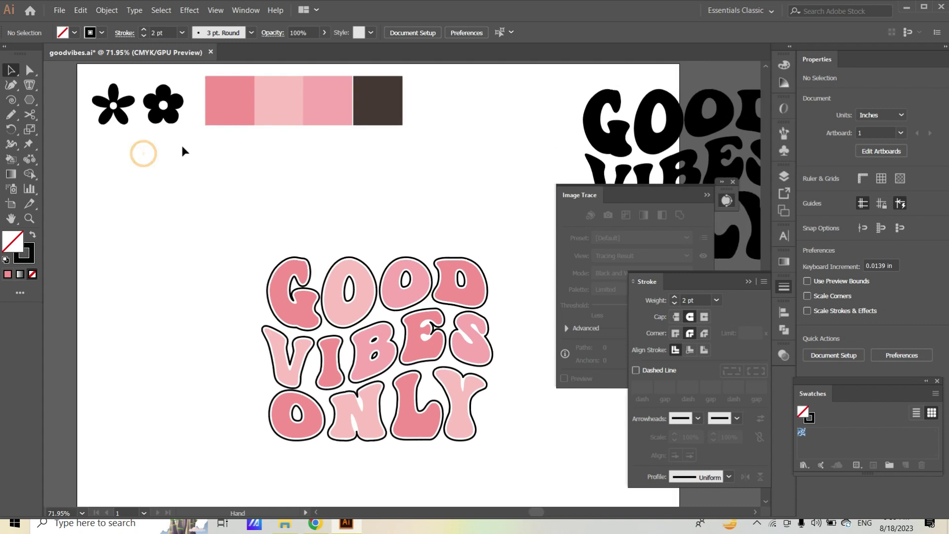
pyautogui.click(113, 117)
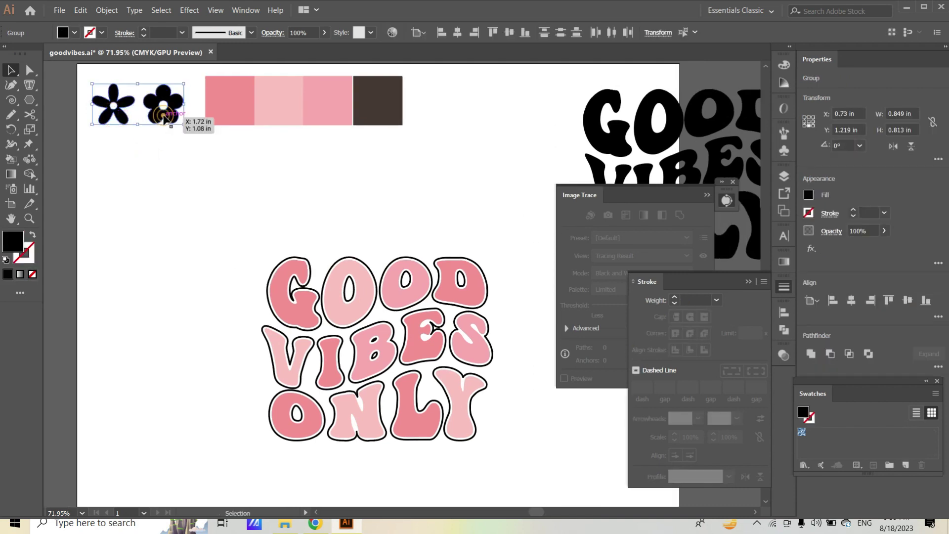
pyautogui.doubleClick(164, 118)
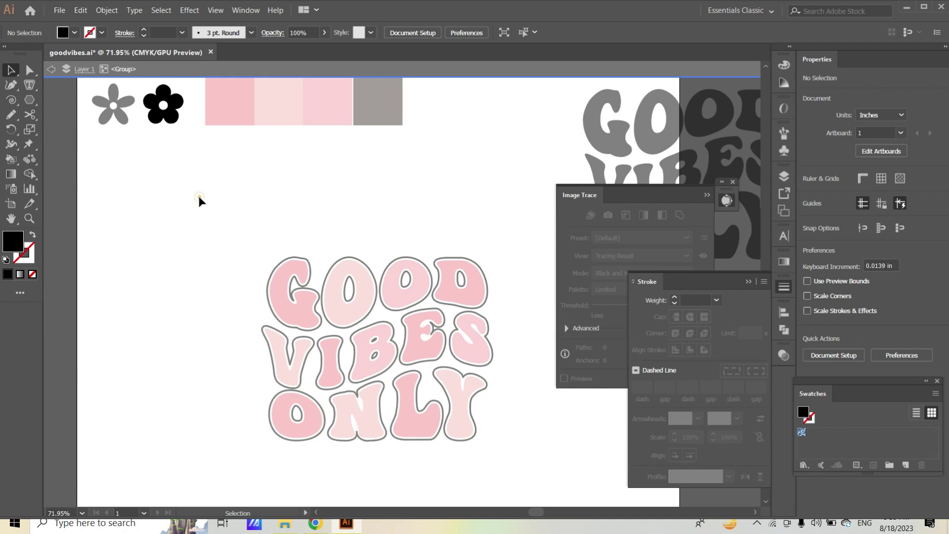
pyautogui.doubleClick(198, 195)
pyautogui.click(129, 115)
pyautogui.keyDown('shift'); pyautogui.click(164, 119); pyautogui.keyUp('shift')
pyautogui.moveTo(164, 118); pyautogui.dragTo(264, 204)
pyautogui.press('z')
pyautogui.click(11, 70)
pyautogui.click(117, 124)
# Offset the paths of both flowers by 0.0556 in with miter joins
pyautogui.click(291, 182)
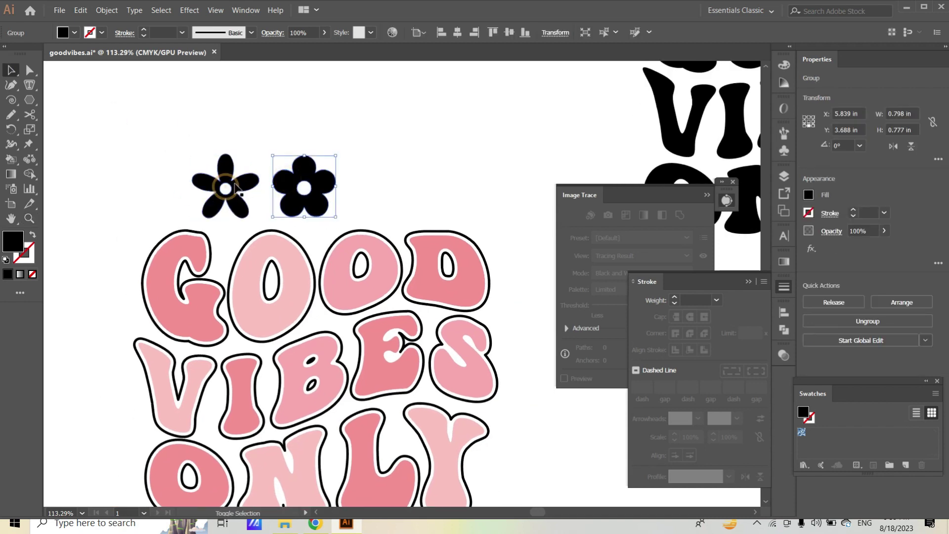
pyautogui.keyDown('shift'); pyautogui.click(226, 190); pyautogui.keyUp('shift')
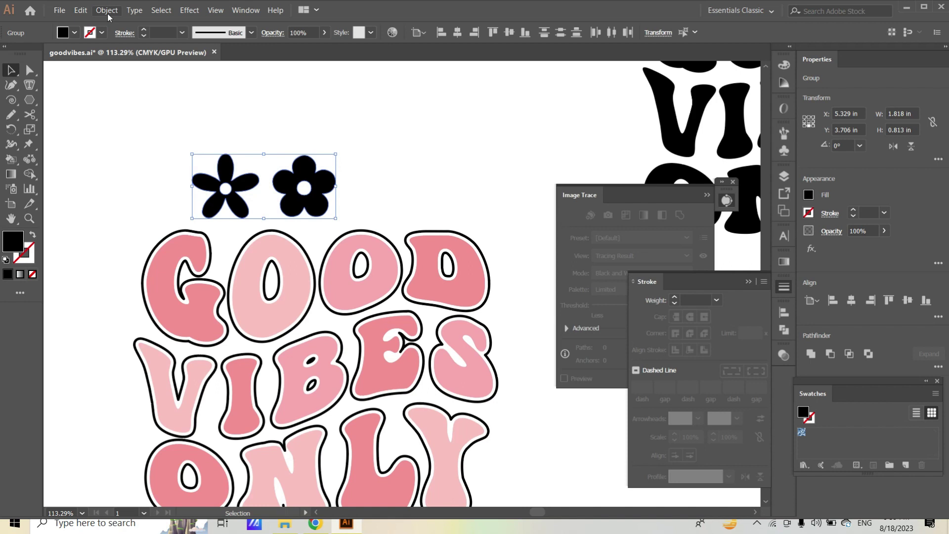
pyautogui.click(108, 12)
pyautogui.moveTo(136, 254)
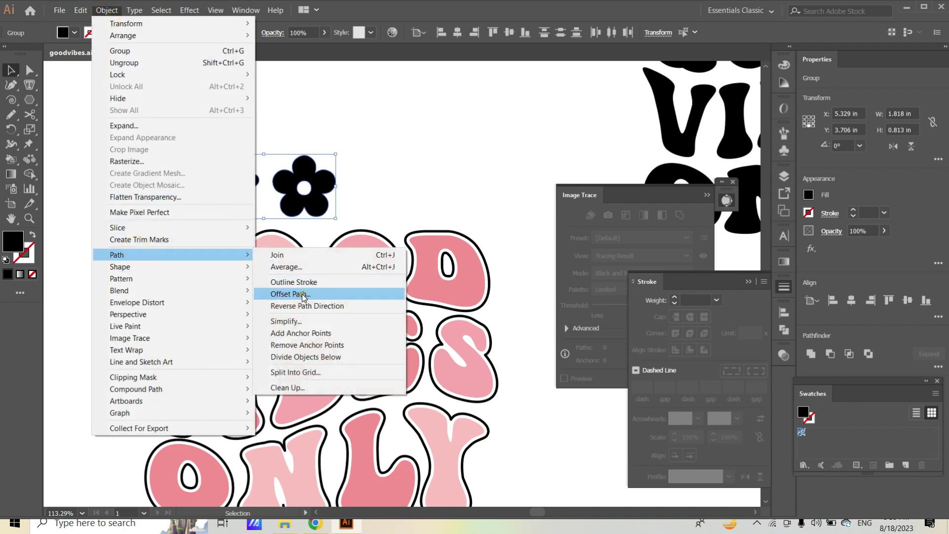
pyautogui.click(291, 295)
pyautogui.click(625, 306)
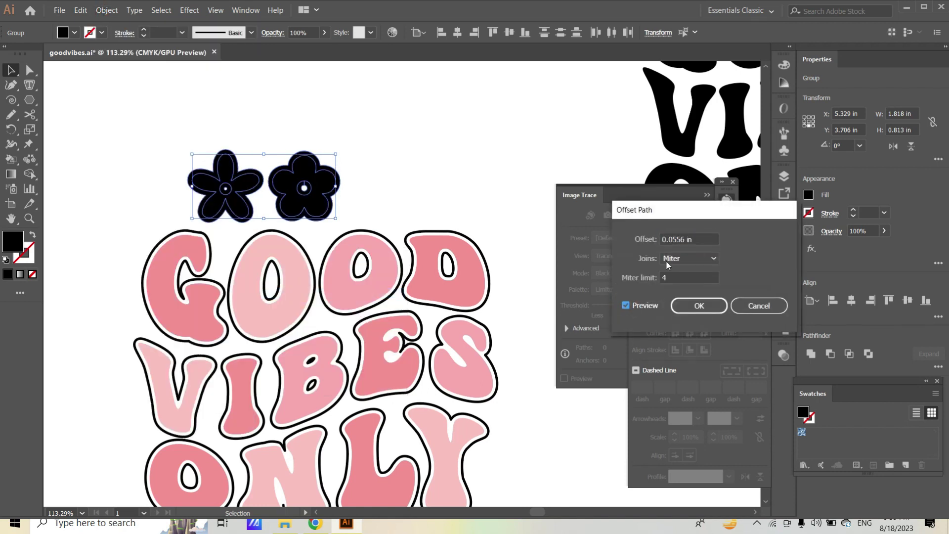
pyautogui.click(694, 304)
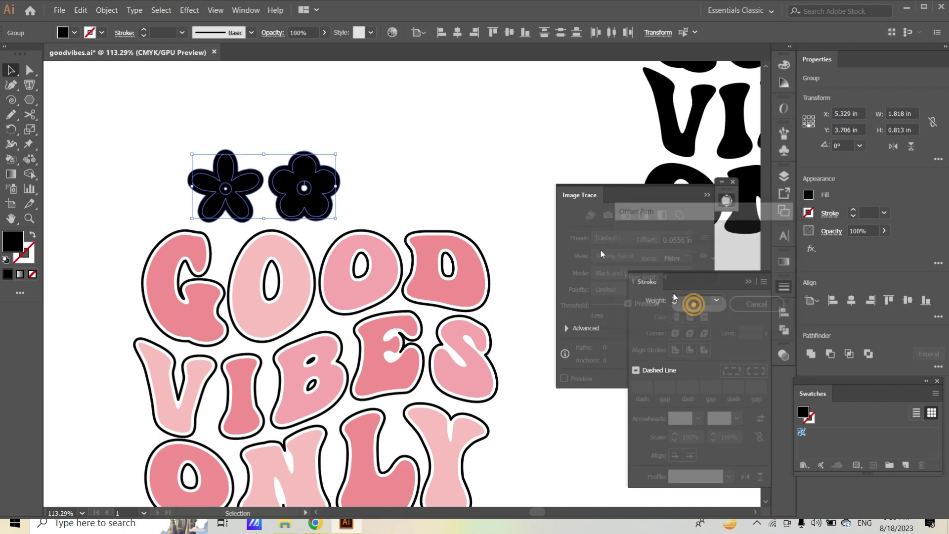
# Remove the fill from the flowers' offset paths and give them a 2 pt black stroke
pyautogui.click(75, 33)
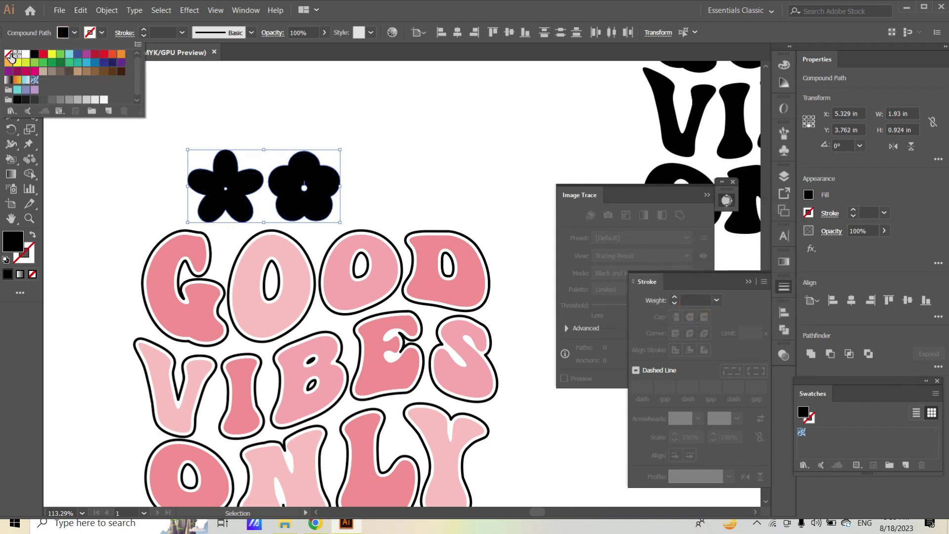
pyautogui.click(12, 53)
pyautogui.click(169, 29)
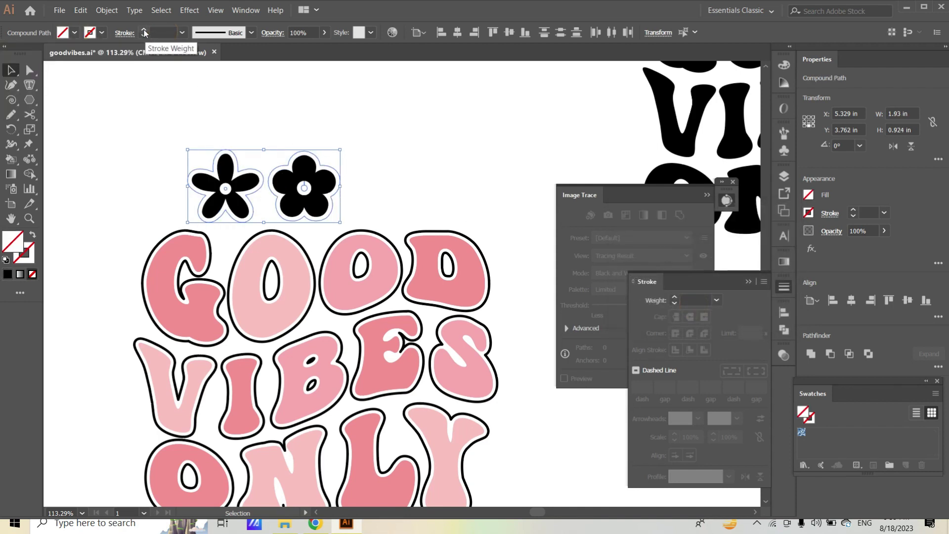
pyautogui.click(144, 30)
pyautogui.click(143, 30)
pyautogui.click(144, 30)
pyautogui.click(144, 30)
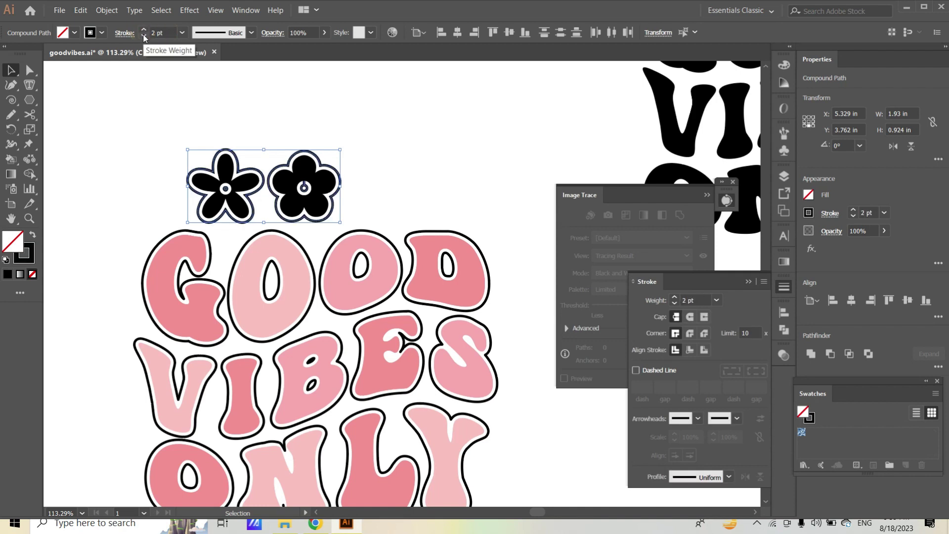
# Set the flower outlines' stroke to round caps and round corner joins
pyautogui.moveTo(253, 154); pyautogui.dragTo(575, 335)
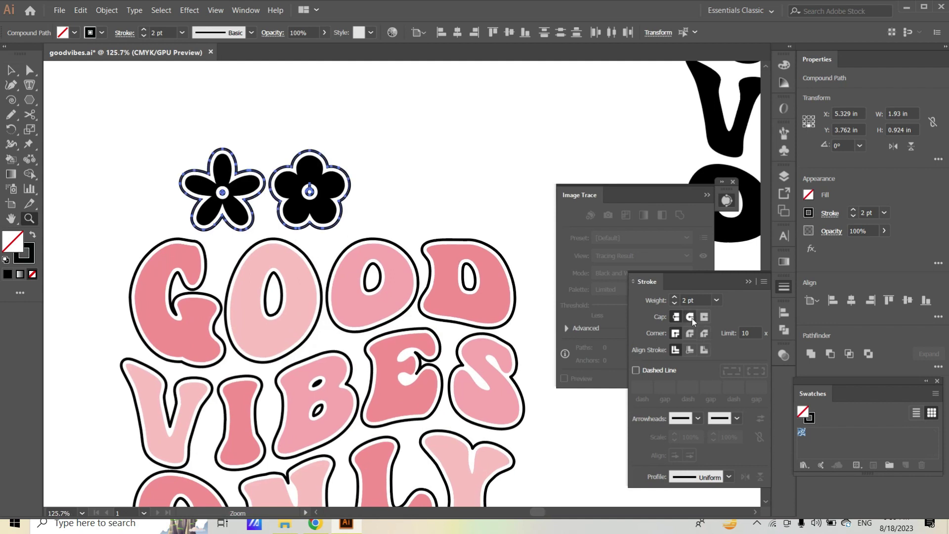
pyautogui.click(693, 334)
pyautogui.moveTo(319, 246)
pyautogui.mouseDown()
pyautogui.moveTo(367, 254)
pyautogui.moveTo(275, 225)
pyautogui.mouseUp()
# Expand the stroked flower outlines into filled shapes
pyautogui.click(106, 10)
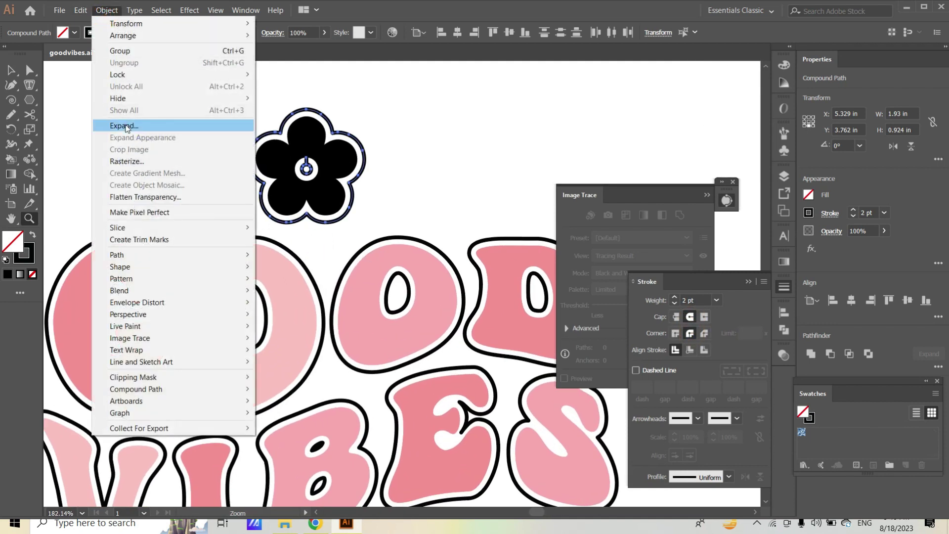
pyautogui.click(135, 124)
pyautogui.click(446, 334)
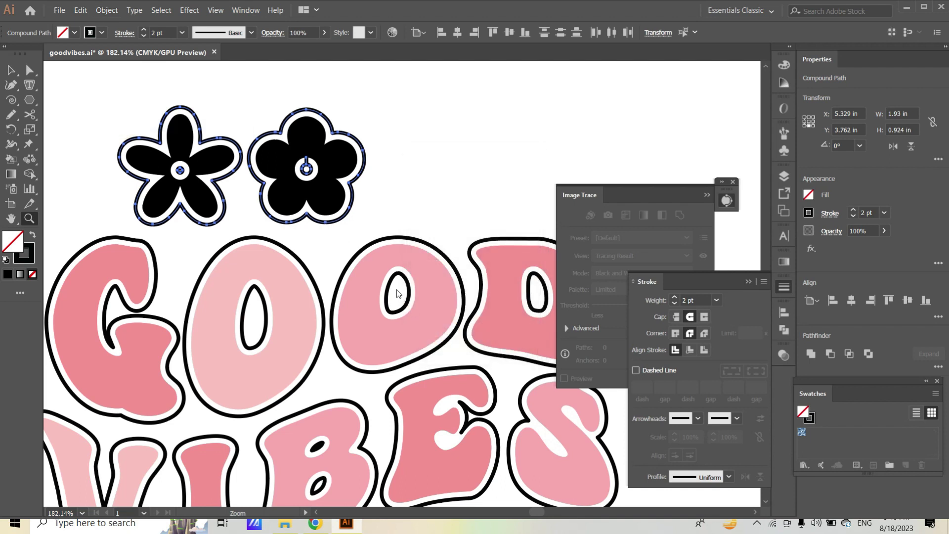
pyautogui.scroll(-1, 162, 138)
# Remove the leftover outline pieces inside the centre holes of both flowers with Shape Builder
pyautogui.moveTo(162, 138); pyautogui.dragTo(169, 151)
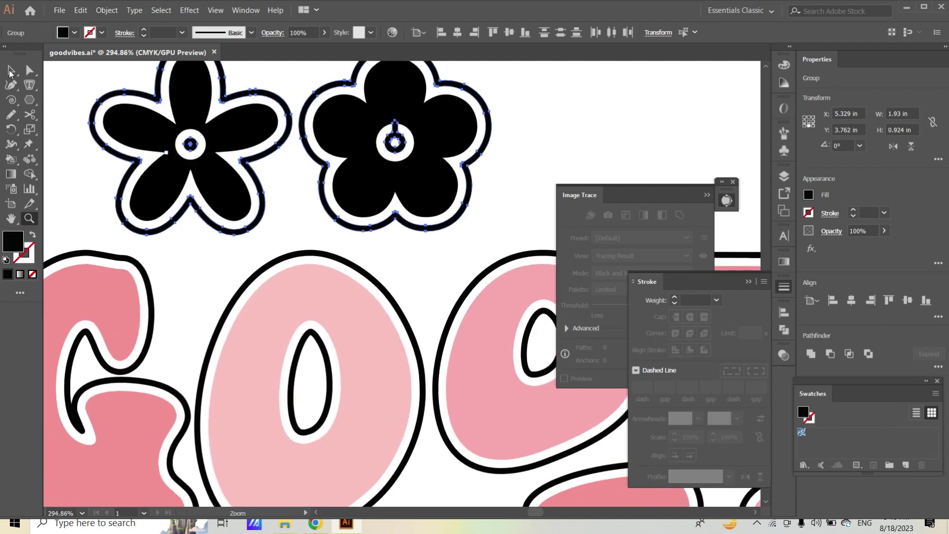
pyautogui.click(12, 69)
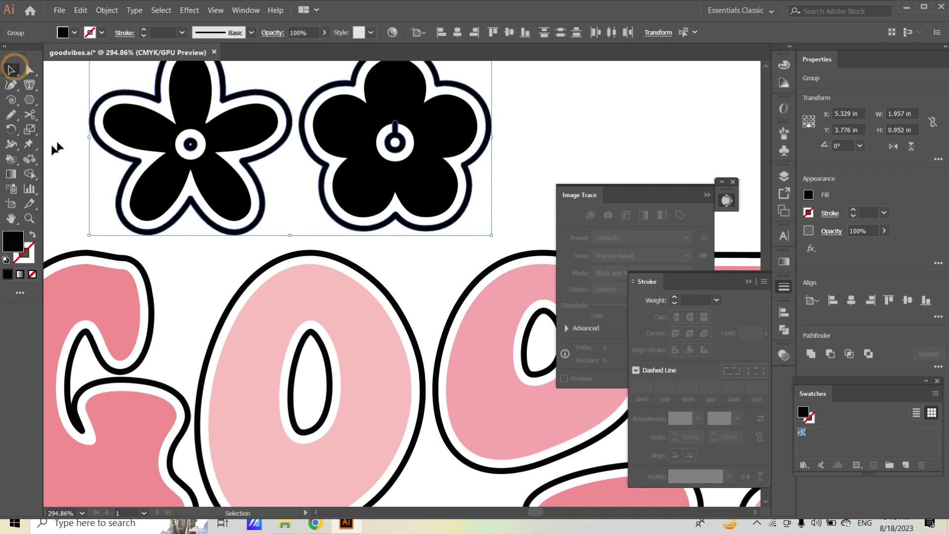
pyautogui.click(29, 174)
pyautogui.click(190, 143)
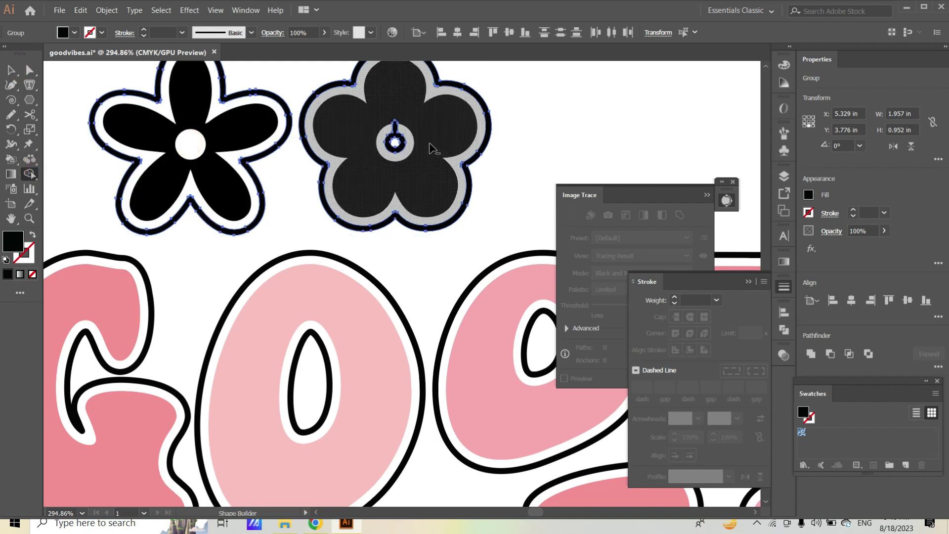
pyautogui.click(394, 143)
pyautogui.press('z')
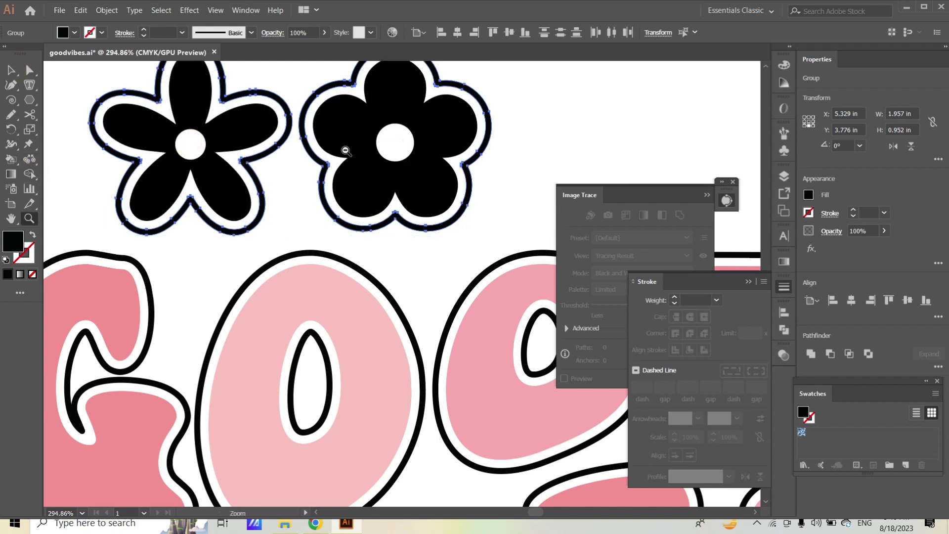
# Fill the slim-petalled flower with the pink sampled from the letter G
pyautogui.moveTo(401, 143); pyautogui.dragTo(152, 132)
pyautogui.click(12, 70)
pyautogui.click(62, 91)
pyautogui.doubleClick(324, 157)
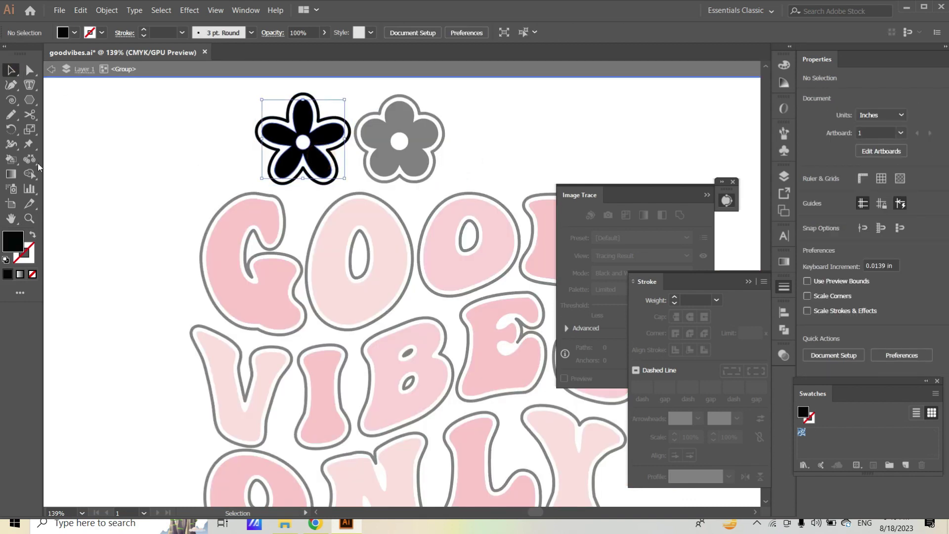
pyautogui.click(29, 174)
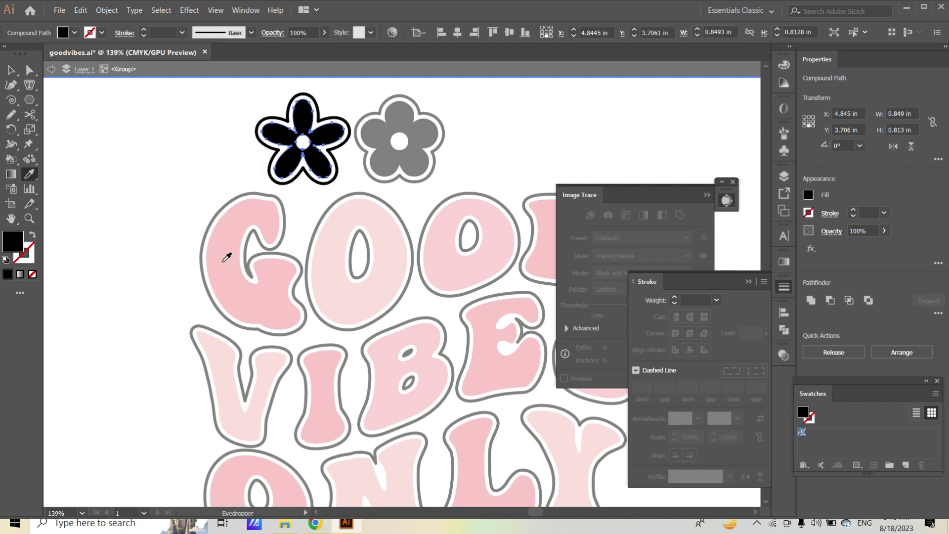
pyautogui.click(226, 257)
pyautogui.click(11, 71)
pyautogui.doubleClick(192, 145)
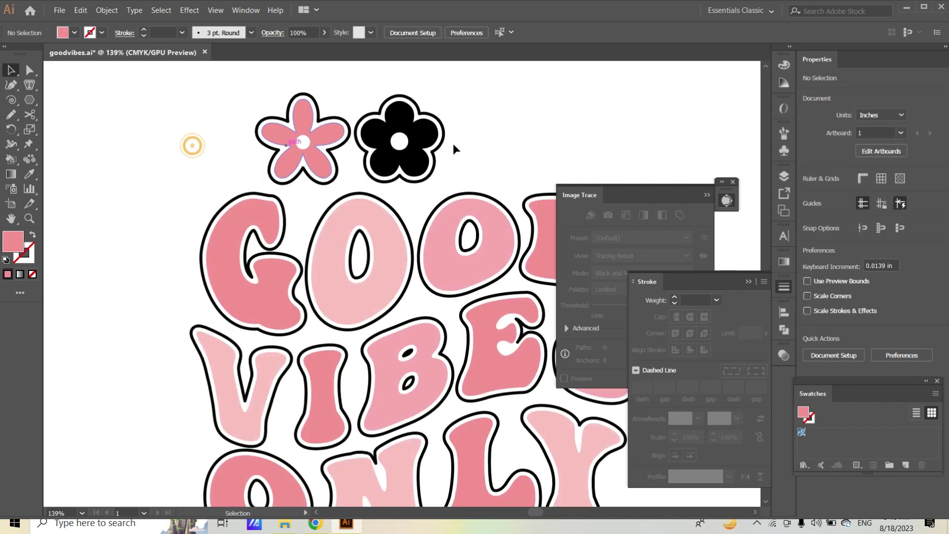
# Fill the round-petalled flower with the light pink sampled from the first O of GOOD
pyautogui.doubleClick(394, 152)
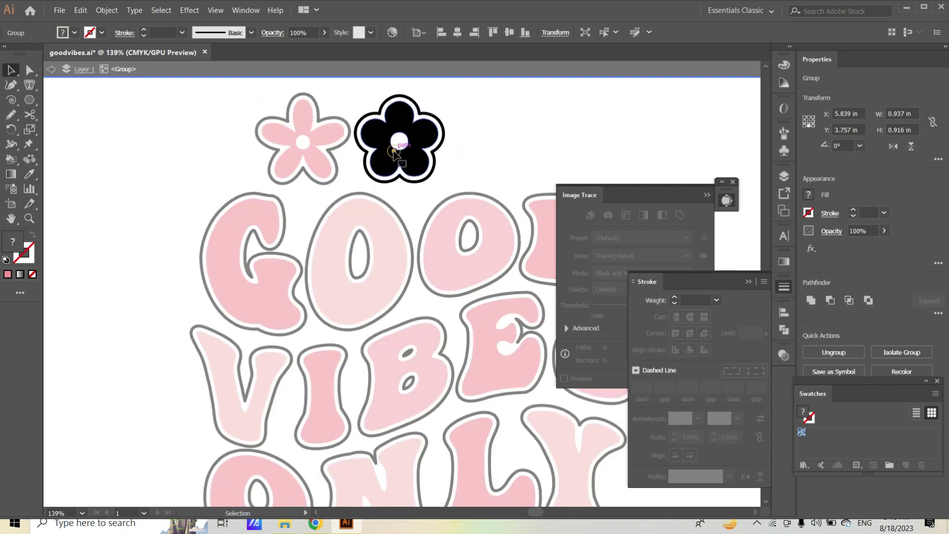
pyautogui.click(394, 152)
pyautogui.click(29, 173)
pyautogui.click(331, 252)
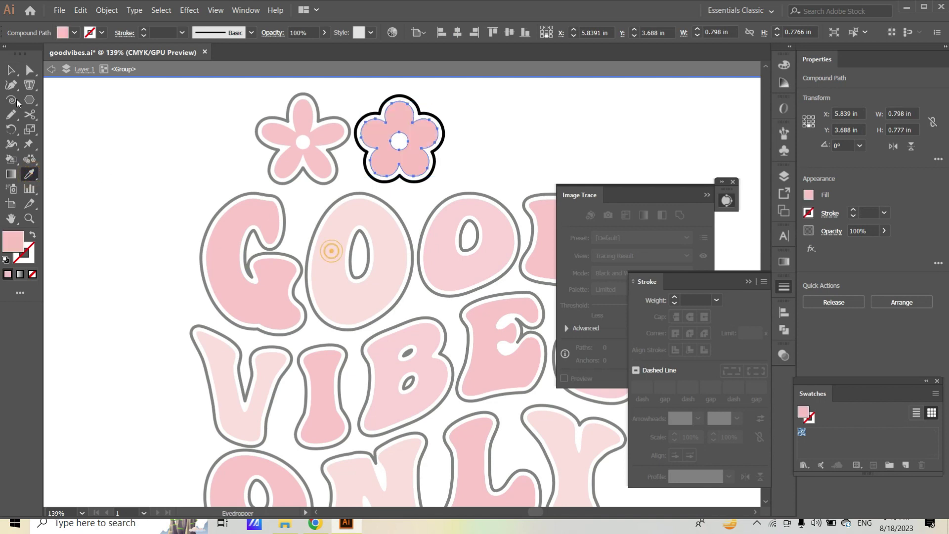
pyautogui.click(19, 69)
# Recolour the copies of the round flower with pinks sampled from the lettering
pyautogui.click(31, 174)
pyautogui.click(481, 267)
pyautogui.click(394, 268)
pyautogui.click(13, 74)
pyautogui.doubleClick(173, 133)
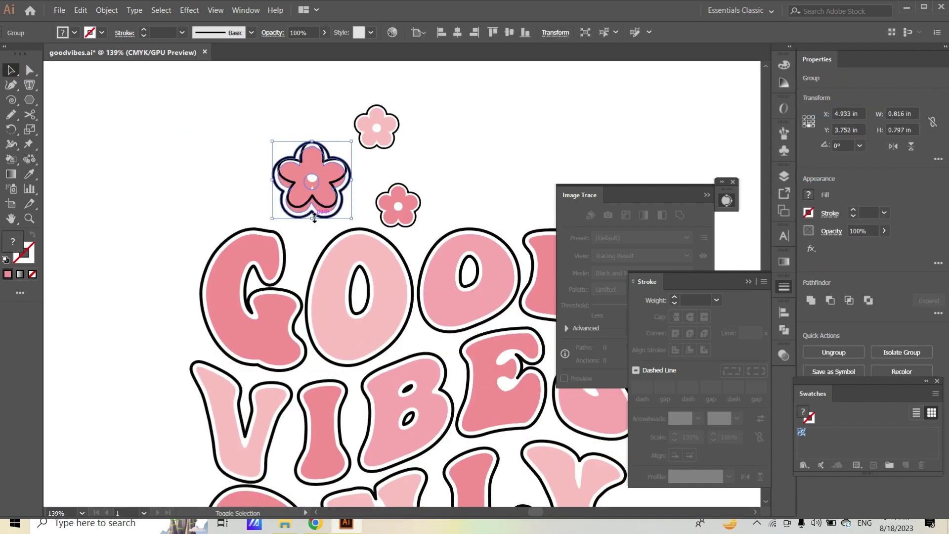
# Scale down the large round flower and the slim-petalled flower, and place the small round flowers between them
pyautogui.moveTo(312, 217); pyautogui.dragTo(467, 169)
pyautogui.click(310, 220)
pyautogui.moveTo(393, 145); pyautogui.dragTo(396, 150)
pyautogui.moveTo(389, 193); pyautogui.dragTo(388, 188)
pyautogui.click(464, 159)
pyautogui.click(464, 141)
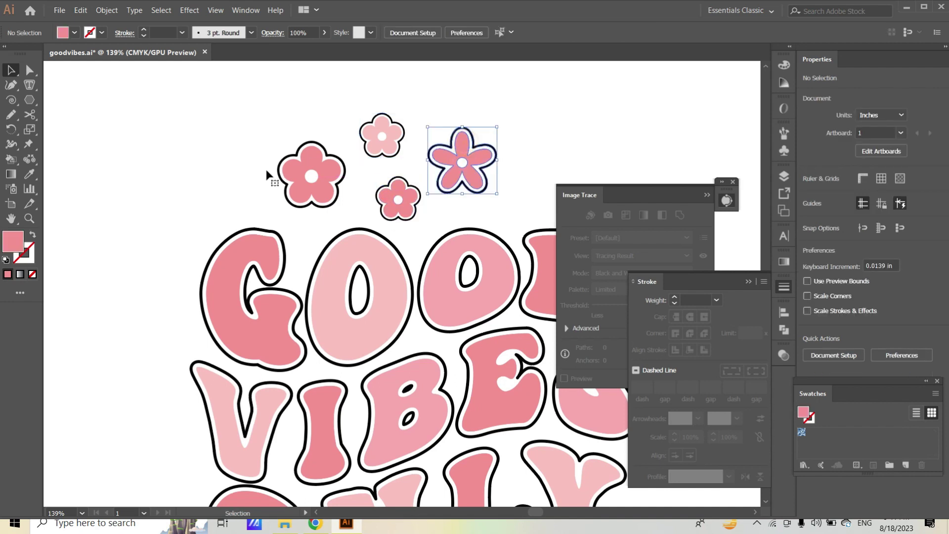
# Tighten the four flowers into a compact cluster above GOOD and group them
pyautogui.keyDown('shift'); pyautogui.click(312, 168); pyautogui.keyUp('shift')
pyautogui.moveTo(387, 128); pyautogui.dragTo(387, 116)
pyautogui.click(549, 154)
pyautogui.moveTo(491, 170); pyautogui.dragTo(476, 170)
pyautogui.moveTo(279, 197); pyautogui.dragTo(307, 192)
pyautogui.moveTo(243, 87); pyautogui.dragTo(397, 213)
pyautogui.click(543, 168)
pyautogui.rightClick(461, 171)
pyautogui.click(490, 237)
# Place a copy of the flower cluster, rotated upright, beside the Y of ONLY
pyautogui.moveTo(396, 212); pyautogui.dragTo(268, 187)
pyautogui.click(11, 70)
pyautogui.moveTo(354, 127); pyautogui.dragTo(486, 253)
pyautogui.click(357, 155)
pyautogui.scroll(-2, 317, 143)
# Place another upright copy of the flower cluster beside the G of GOOD, turned so its large round flower is on top
pyautogui.moveTo(437, 317); pyautogui.dragTo(177, 197)
pyautogui.rightClick(177, 197)
pyautogui.moveTo(215, 299)
pyautogui.click(348, 340)
pyautogui.click(815, 381)
pyautogui.hotkey('ctrl', 'shift', 'a')
pyautogui.scroll(1, 347, 247)
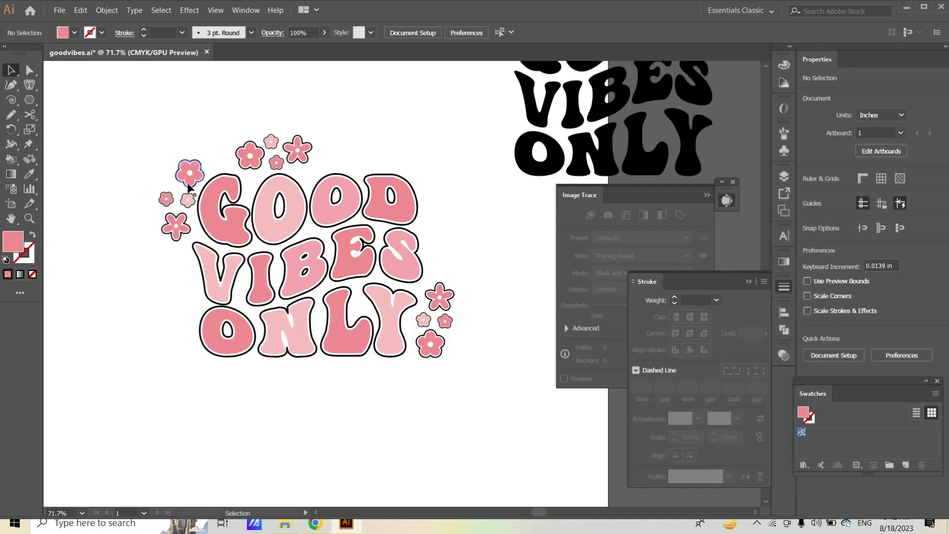
# Adjust the flower cluster beside the G and reposition the cluster above GOOD
pyautogui.moveTo(215, 163); pyautogui.dragTo(214, 159)
pyautogui.click(117, 205)
pyautogui.scroll(-1, 247, 203)
pyautogui.press('z')
pyautogui.moveTo(350, 193); pyautogui.dragTo(59, 107)
pyautogui.click(11, 71)
pyautogui.moveTo(277, 121)
pyautogui.mouseDown()
pyautogui.moveTo(253, 114)
pyautogui.moveTo(305, 116)
pyautogui.moveTo(276, 106)
pyautogui.moveTo(262, 117)
pyautogui.mouseUp()
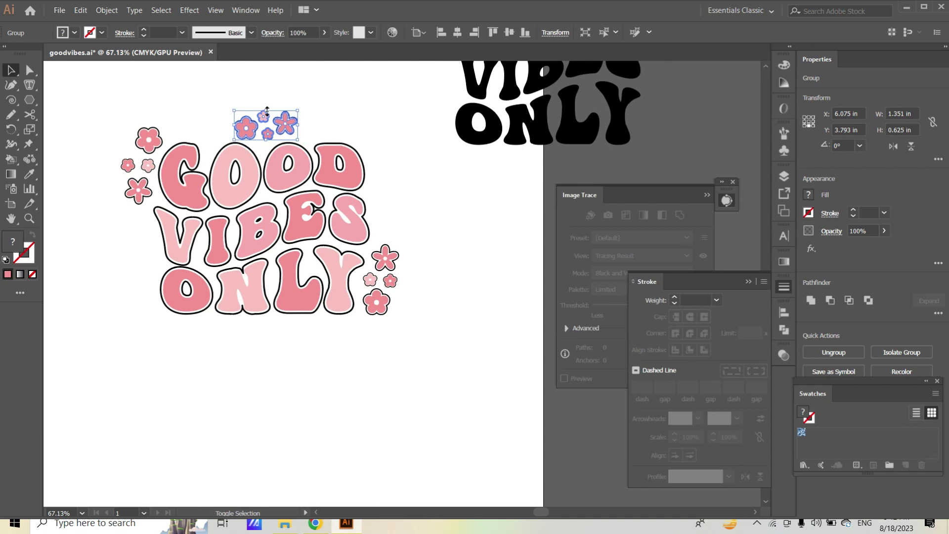
pyautogui.click(363, 121)
# Rotate the flower cluster above GOOD slightly to follow the curve of the lettering
pyautogui.scroll(2, 381, 146)
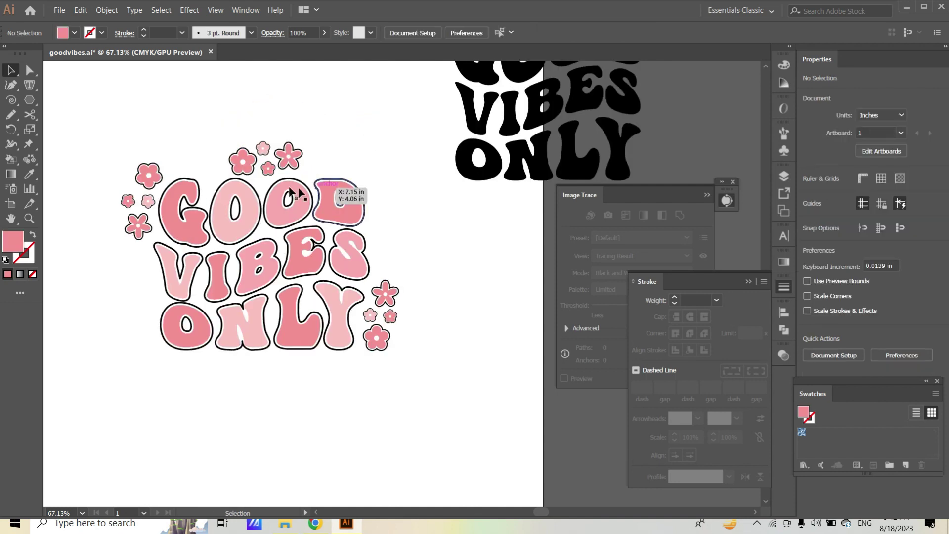
pyautogui.click(308, 171)
pyautogui.moveTo(308, 172); pyautogui.dragTo(309, 182)
pyautogui.click(334, 162)
# Group all the lettering and flower clusters into one design
pyautogui.moveTo(111, 121); pyautogui.dragTo(422, 372)
pyautogui.rightClick(300, 227)
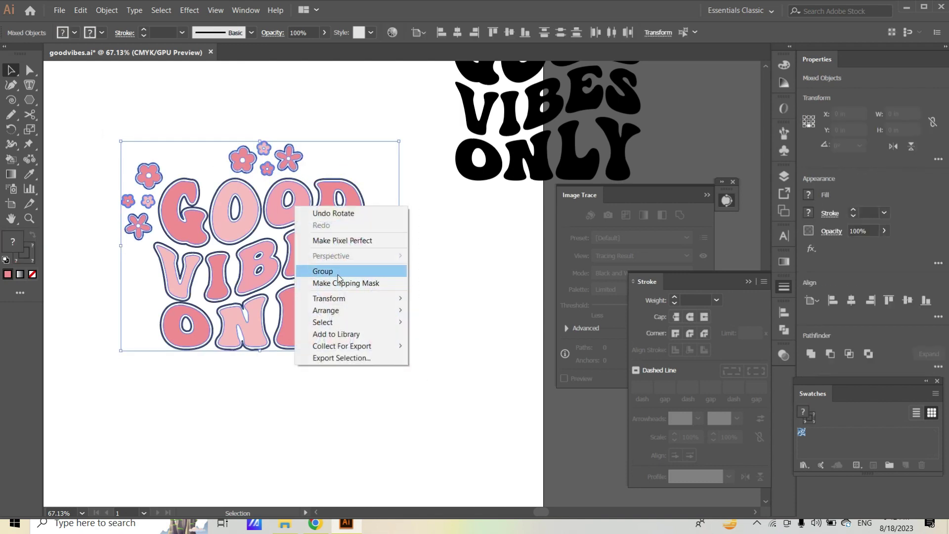
pyautogui.click(317, 270)
pyautogui.press('z')
pyautogui.moveTo(366, 247); pyautogui.dragTo(245, 287)
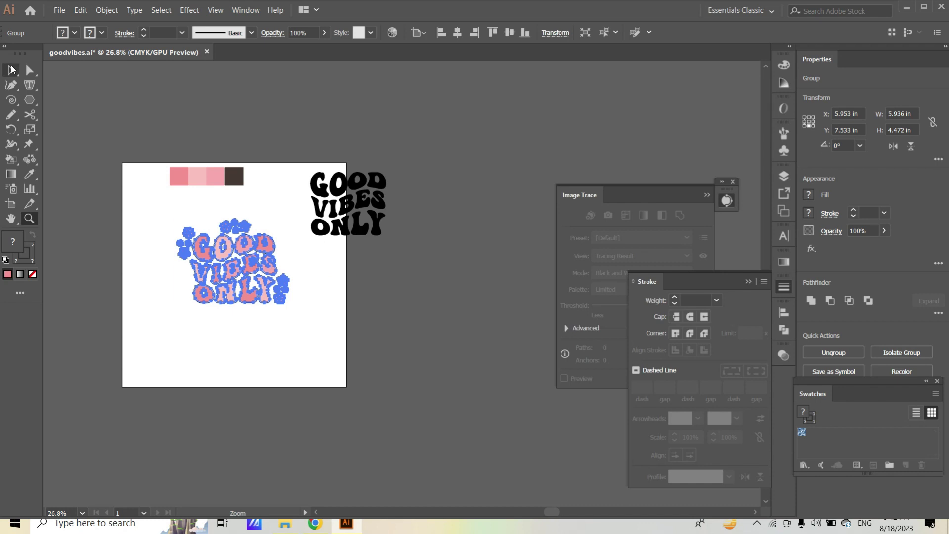
# Move the colour swatches and the black GOOD VIBES ONLY text off the artboard, above it
pyautogui.click(12, 69)
pyautogui.moveTo(433, 230); pyautogui.dragTo(433, 226)
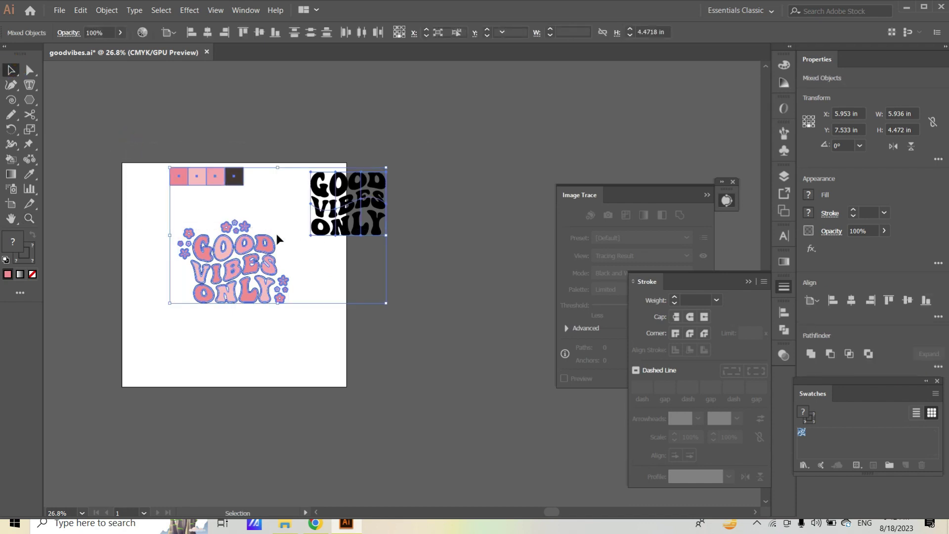
pyautogui.moveTo(350, 235); pyautogui.dragTo(341, 120)
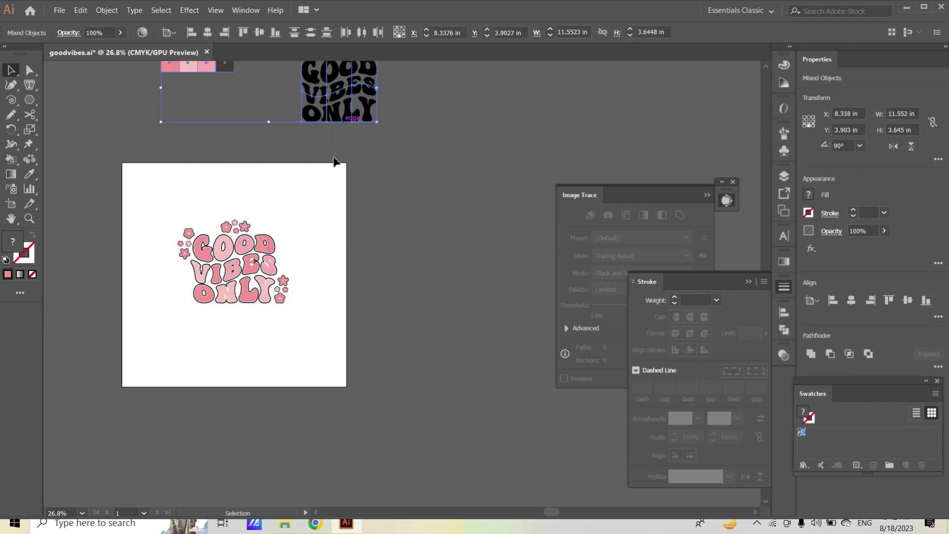
pyautogui.press('z')
pyautogui.moveTo(231, 267); pyautogui.dragTo(348, 237)
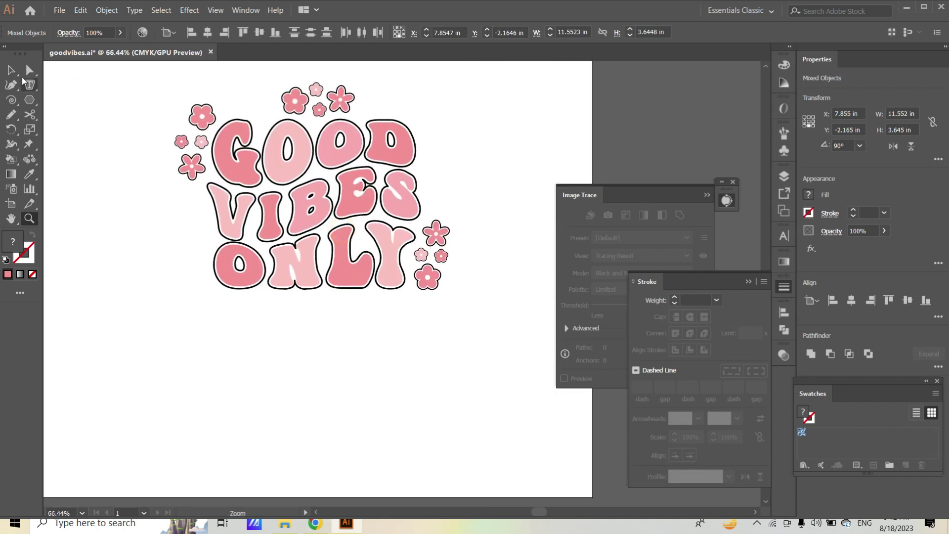
# Expand the appearance of the grouped design, then expand its objects into filled shapes
pyautogui.moveTo(118, 95); pyautogui.dragTo(420, 322)
pyautogui.click(107, 10)
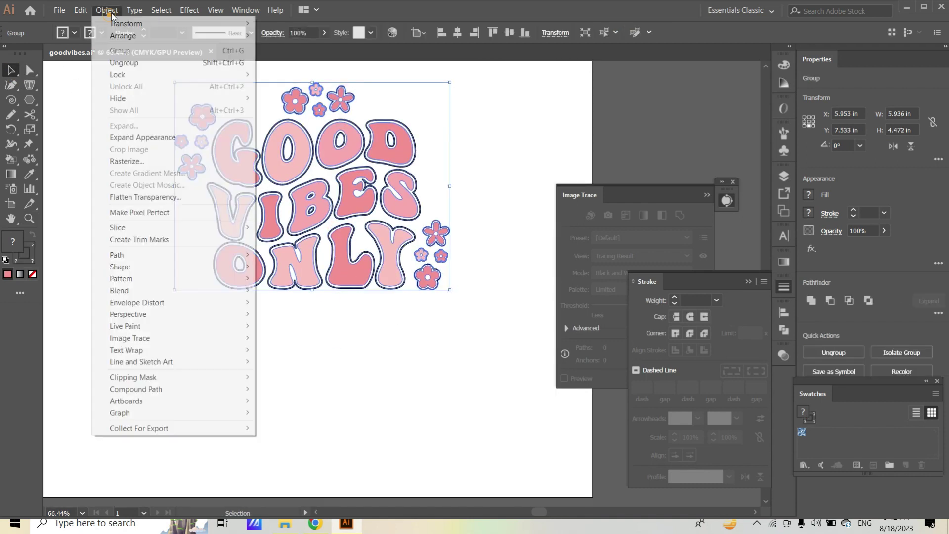
pyautogui.click(128, 137)
pyautogui.click(107, 10)
pyautogui.click(129, 126)
pyautogui.click(447, 330)
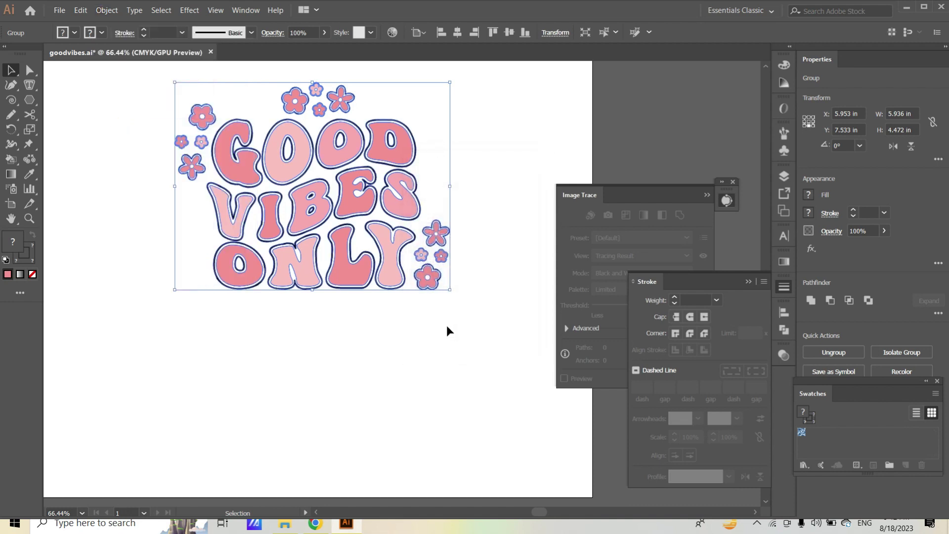
# Select all the black outlines with the Magic Wand and recolour them with the dark brown sampled from the palette
pyautogui.scroll(2, 390, 243)
pyautogui.press('z')
pyautogui.moveTo(328, 159); pyautogui.dragTo(376, 159)
pyautogui.moveTo(11, 70); pyautogui.dragTo(62, 70)
pyautogui.click(258, 186)
pyautogui.press('z')
pyautogui.moveTo(286, 154); pyautogui.dragTo(280, 289)
pyautogui.press('space')
pyautogui.moveTo(190, 108); pyautogui.dragTo(326, 363)
pyautogui.moveTo(367, 250); pyautogui.dragTo(314, 337)
pyautogui.press('space')
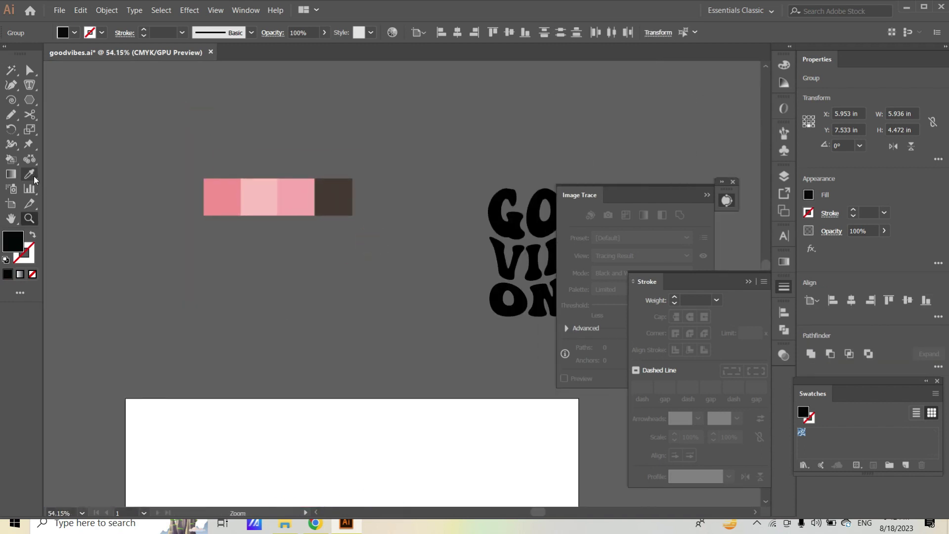
pyautogui.click(341, 195)
pyautogui.scroll(-8, 318, 293)
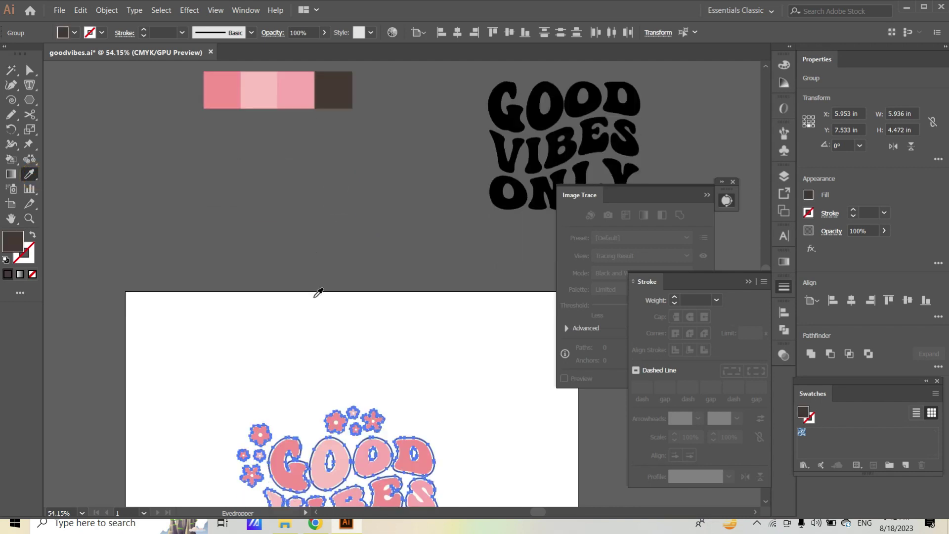
pyautogui.press('z')
pyautogui.moveTo(381, 317); pyautogui.dragTo(191, 226)
pyautogui.moveTo(16, 75); pyautogui.dragTo(39, 85)
pyautogui.click(86, 149)
pyautogui.hotkey('ctrl', 'z')
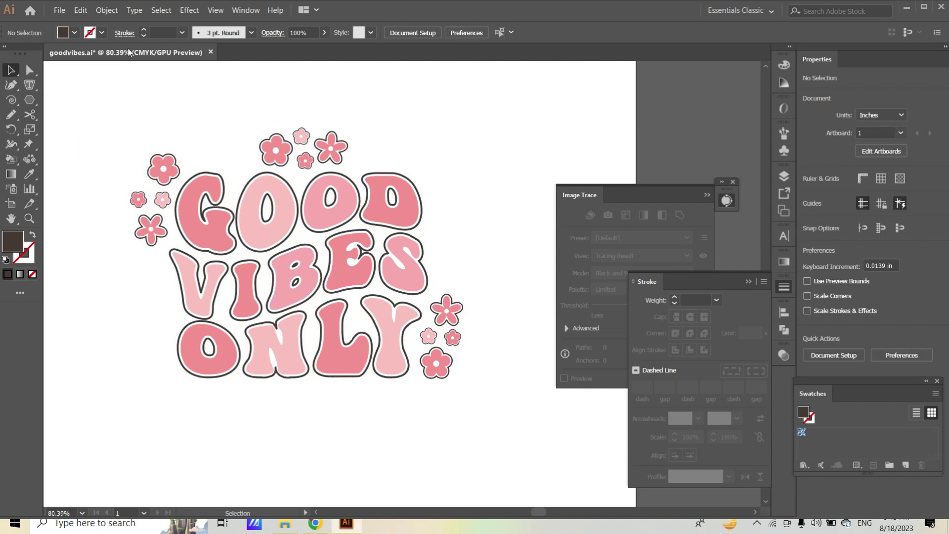
# Scale the whole design up proportionally from its centre to nearly the full artboard width
pyautogui.moveTo(257, 170); pyautogui.dragTo(169, 223)
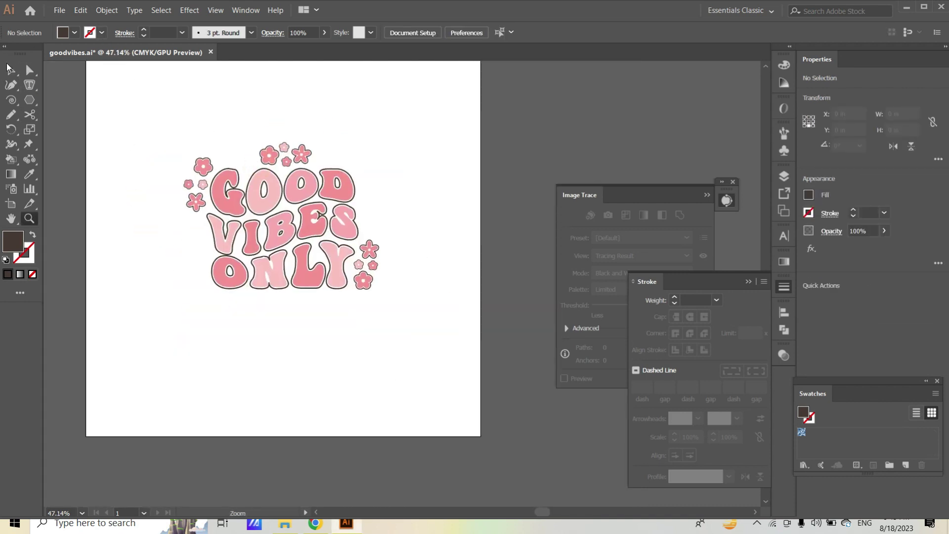
pyautogui.click(250, 197)
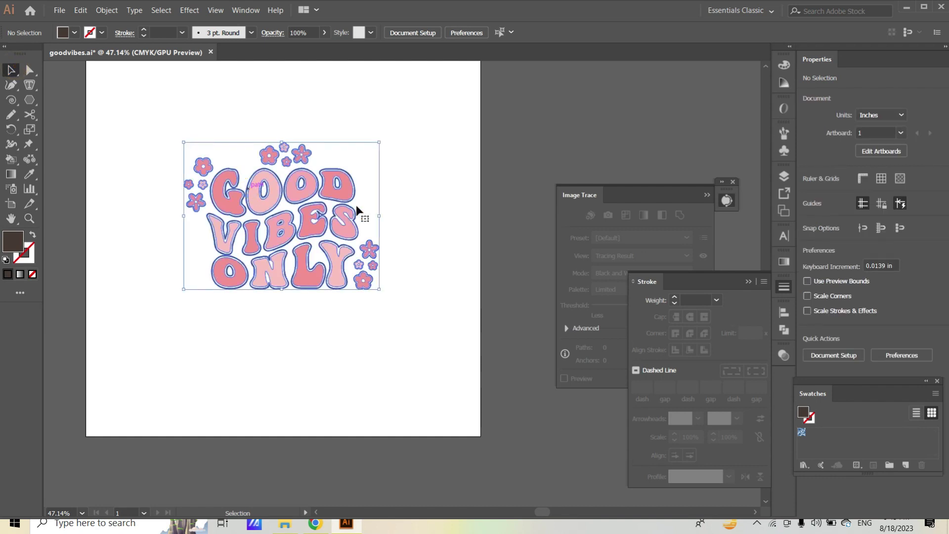
pyautogui.moveTo(380, 216); pyautogui.dragTo(477, 231)
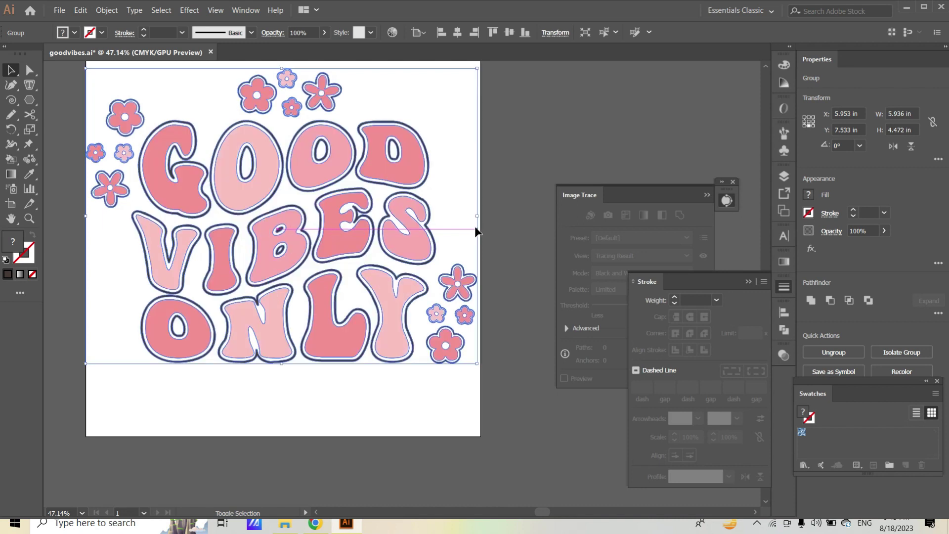
# Centre the design horizontally and vertically on the artboard
pyautogui.click(785, 329)
pyautogui.click(662, 339)
pyautogui.click(739, 339)
pyautogui.click(485, 254)
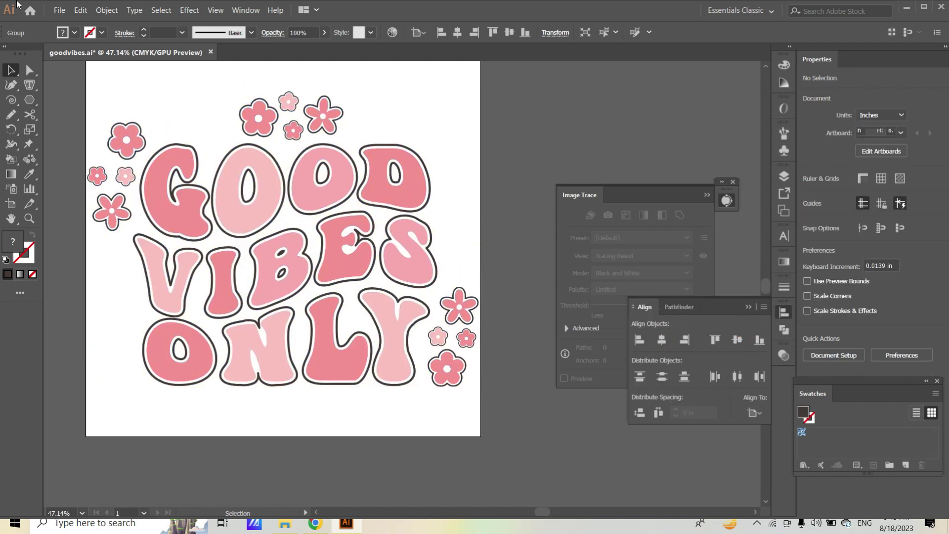
# Export the artboard as goodvibes.png using Use Artboards, at High (300 ppi) resolution with a transparent background
pyautogui.click(58, 12)
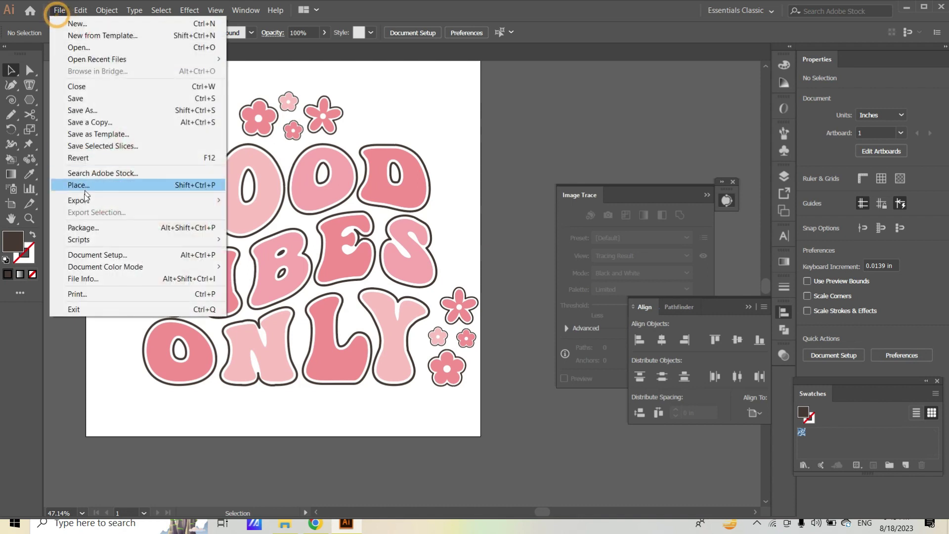
pyautogui.moveTo(148, 200)
pyautogui.click(287, 213)
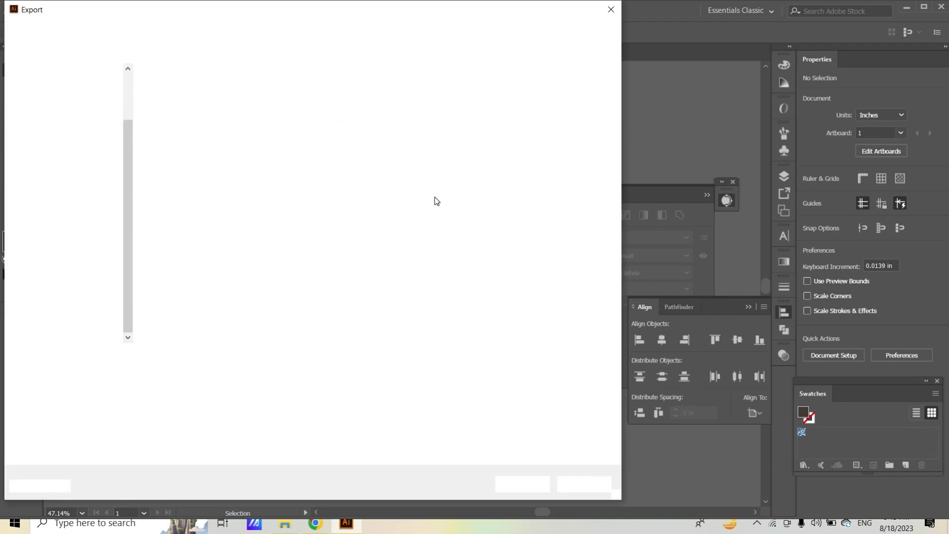
pyautogui.click(106, 414)
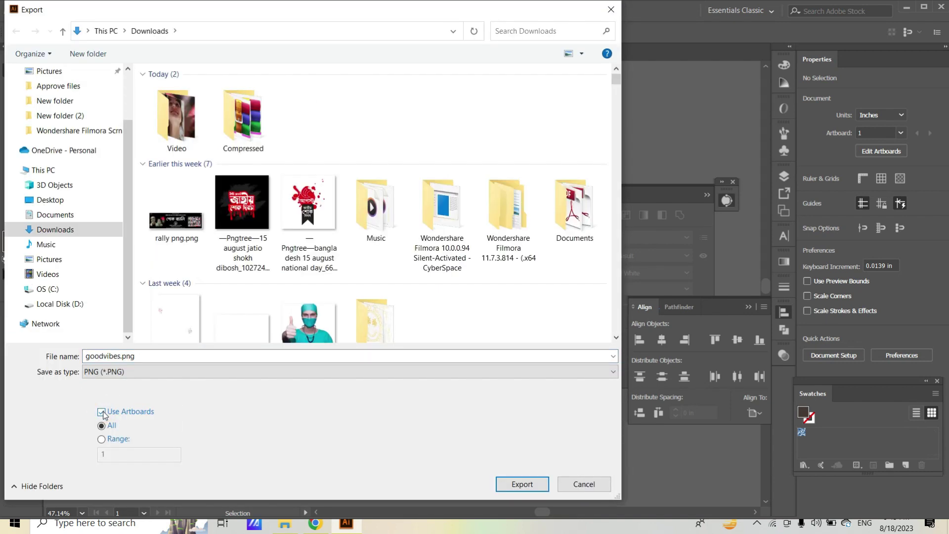
pyautogui.click(523, 485)
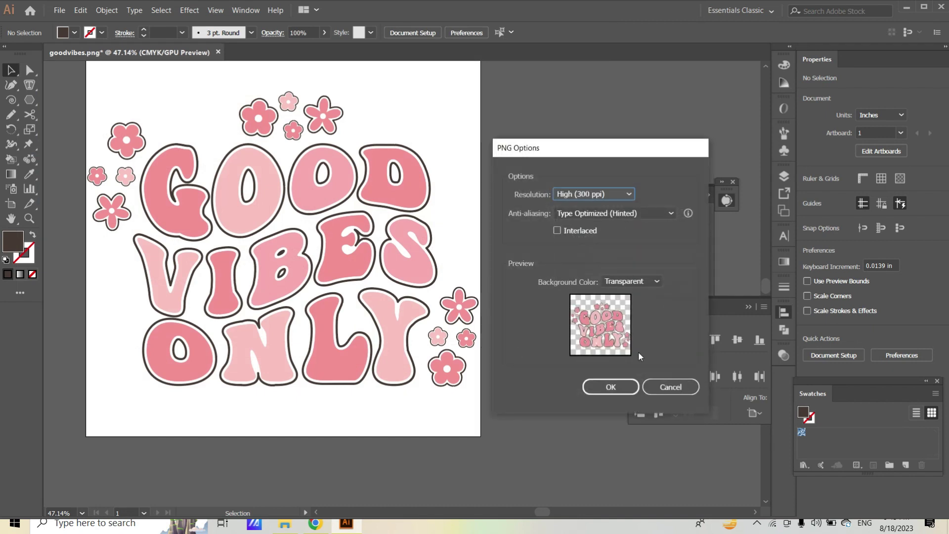
pyautogui.click(616, 381)
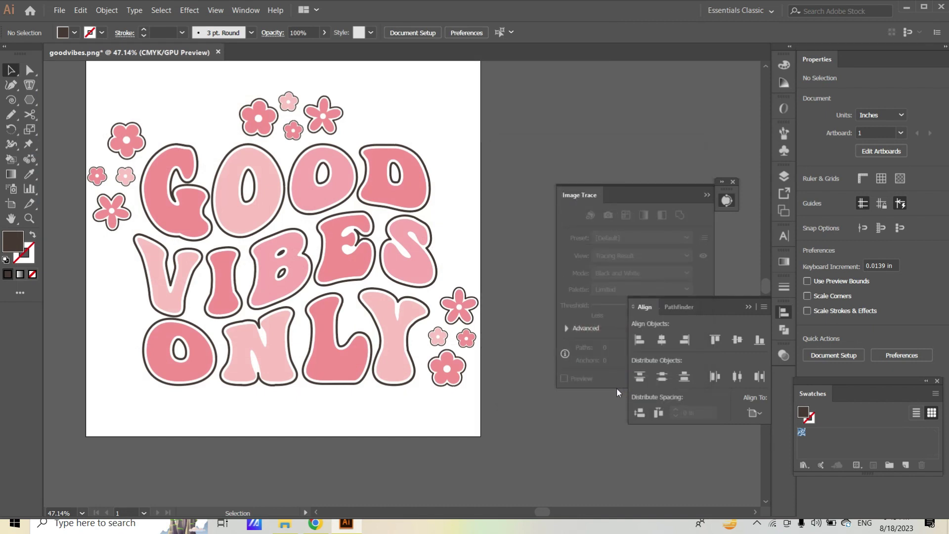